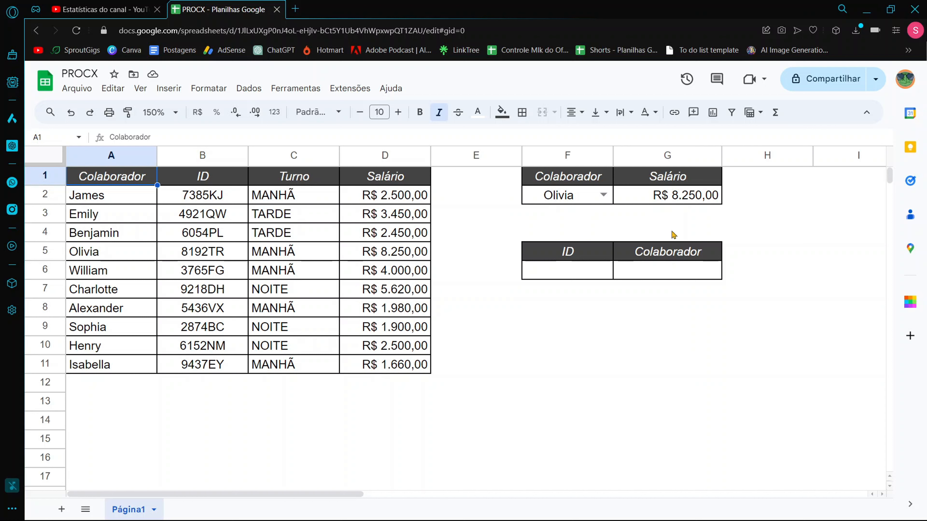
Step: Try the Colaborador dropdown in F2 with several different collaborators, finishing on the one listed in row 5
left_click(604, 195)
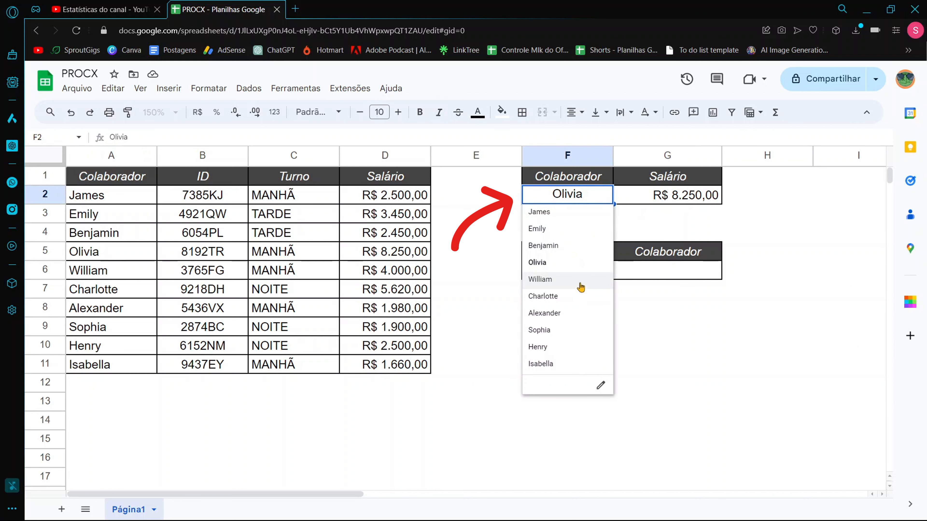
left_click(572, 281)
key("Return")
left_click(554, 313)
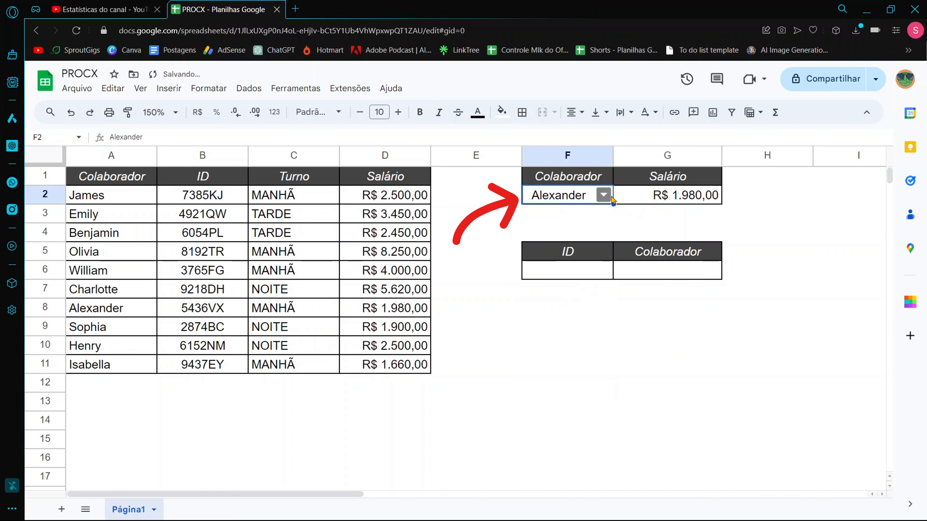
key("Return")
left_click(578, 245)
left_click(604, 196)
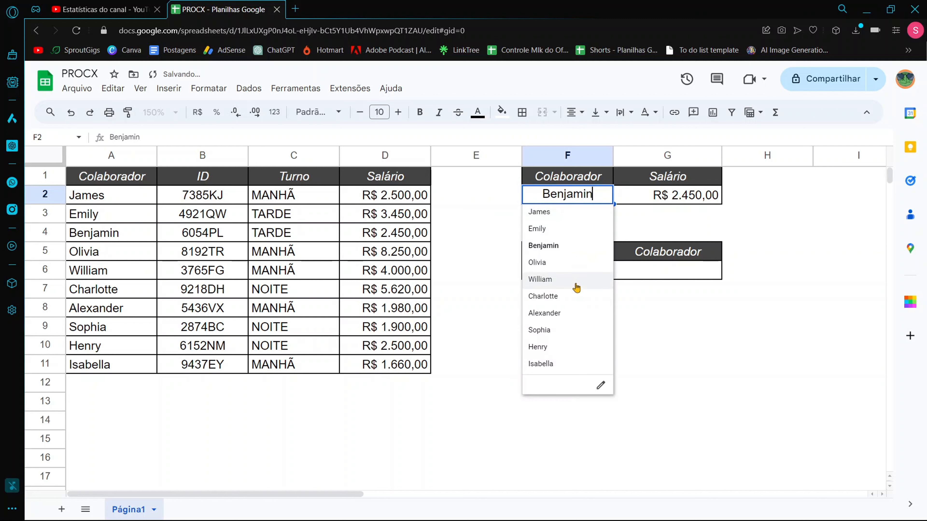
left_click(574, 297)
left_click(603, 200)
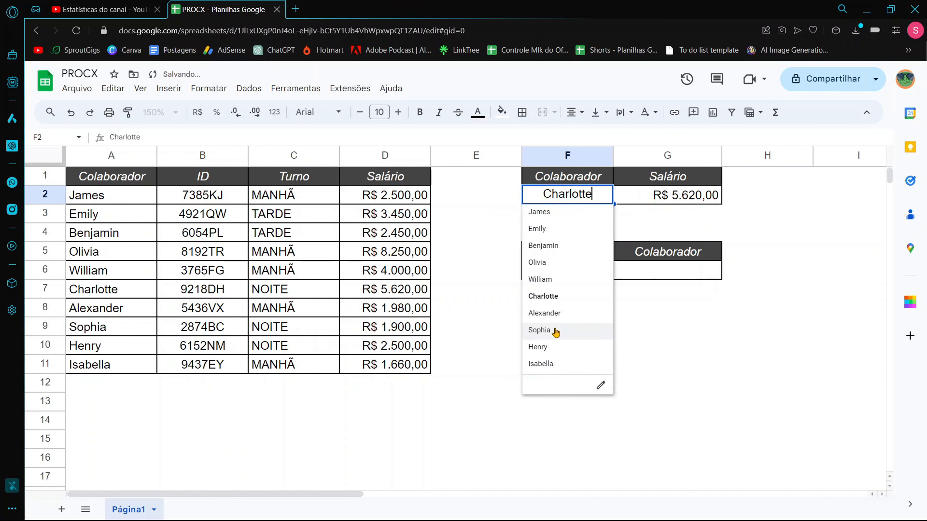
left_click(557, 331)
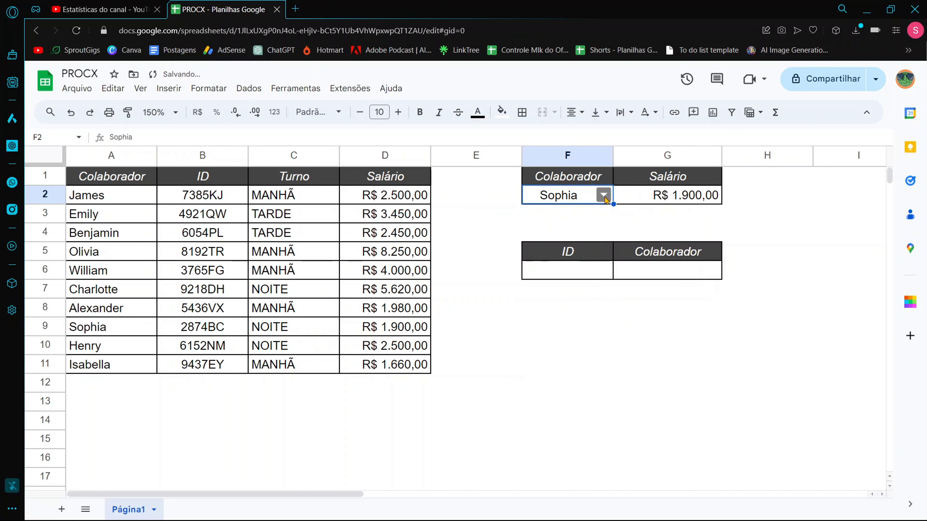
left_click(602, 196)
left_click(564, 347)
left_click(604, 195)
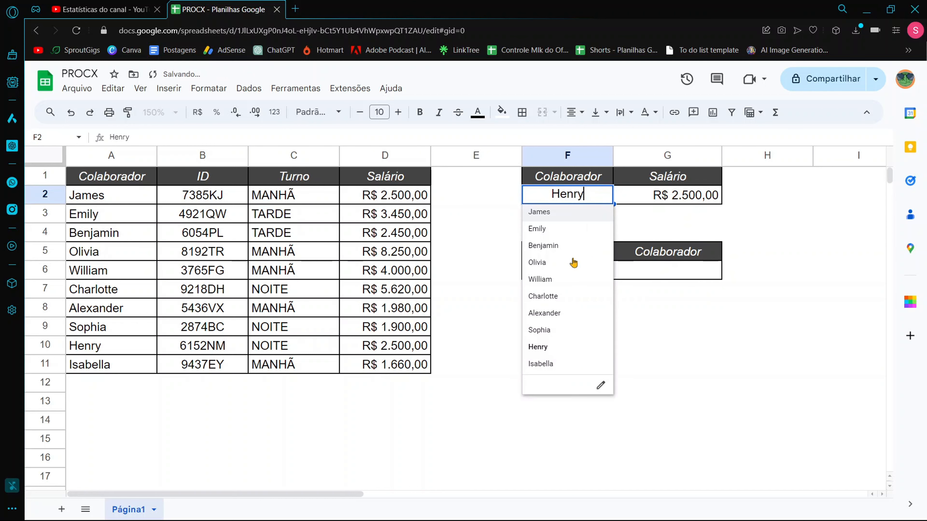
left_click(573, 263)
left_click(563, 241)
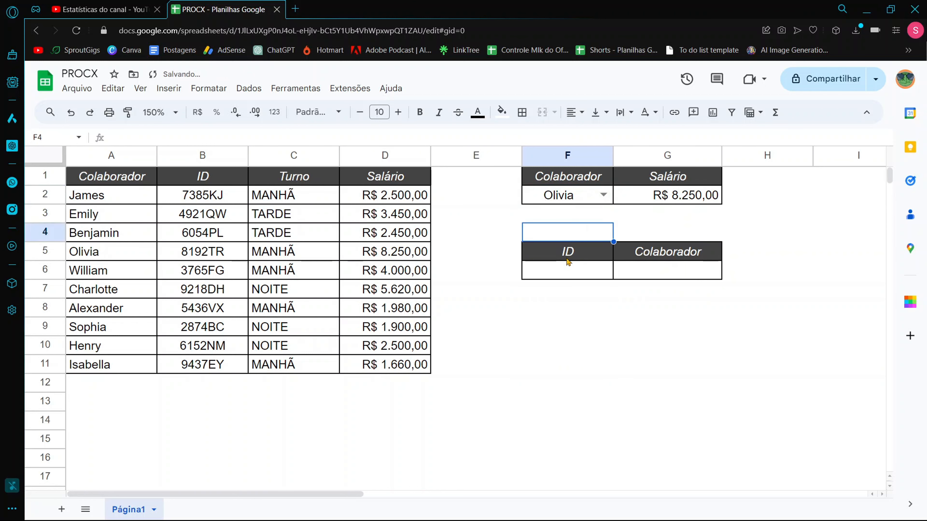
Step: Add a data validation rule to F6 with the criterion "Menu suspenso (de um intervalo)"
left_click(573, 267)
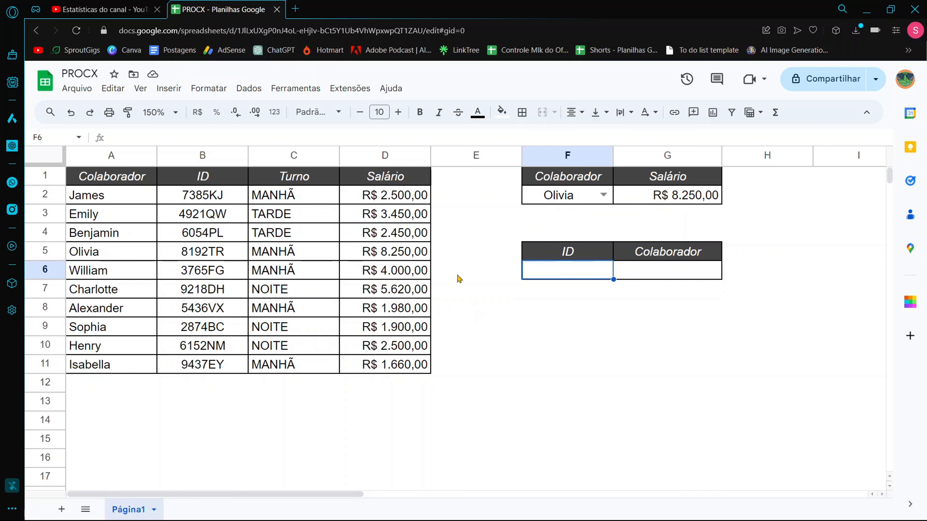
left_click(247, 90)
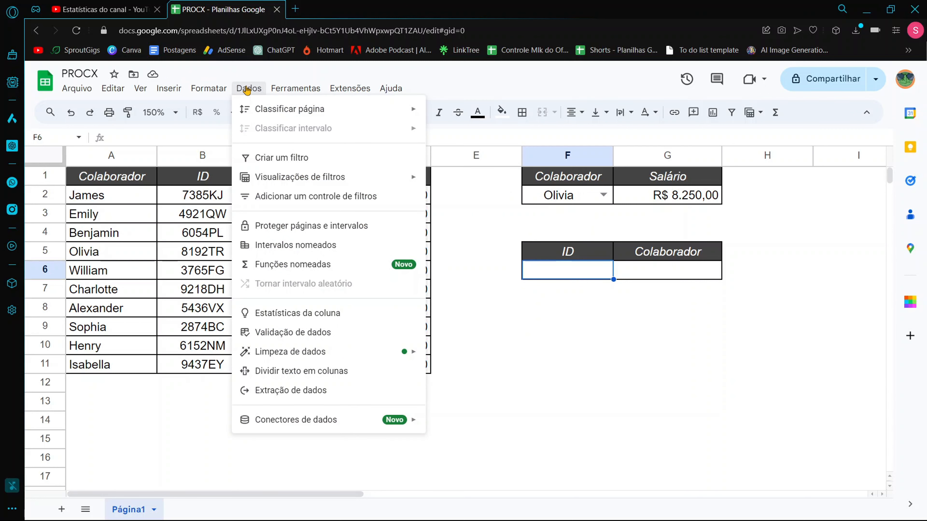
left_click(341, 334)
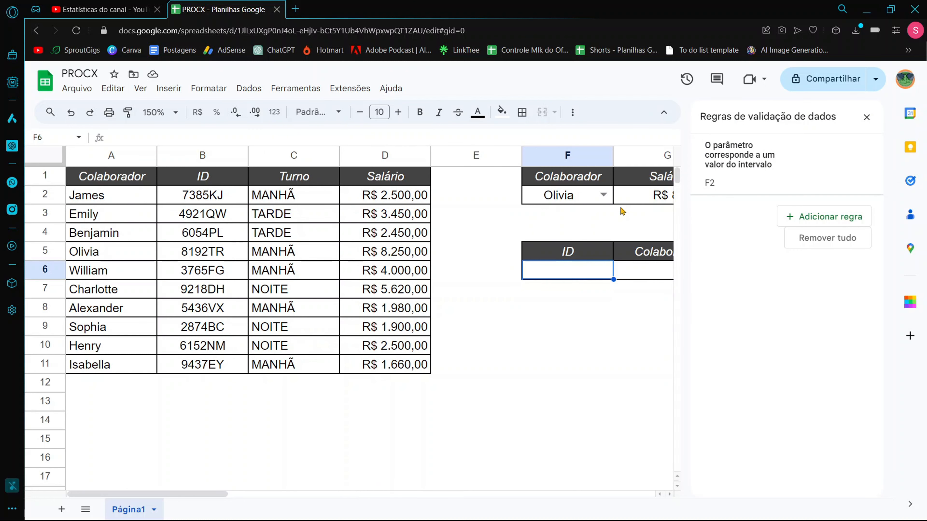
left_click(816, 218)
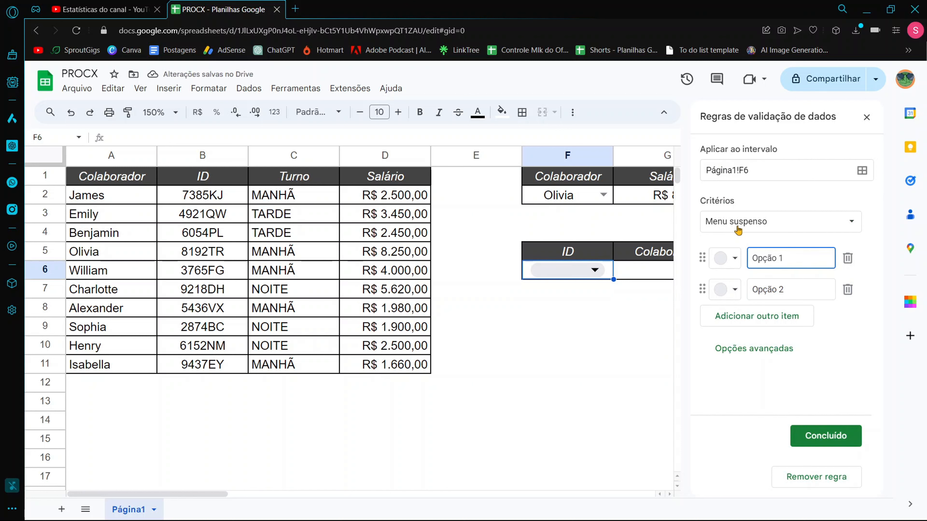
left_click(727, 234)
left_click(733, 237)
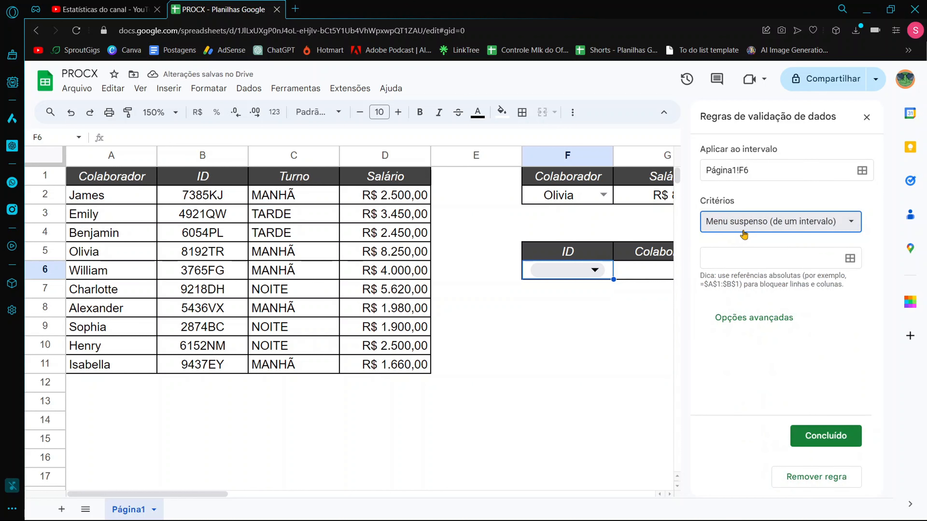
left_click(748, 237)
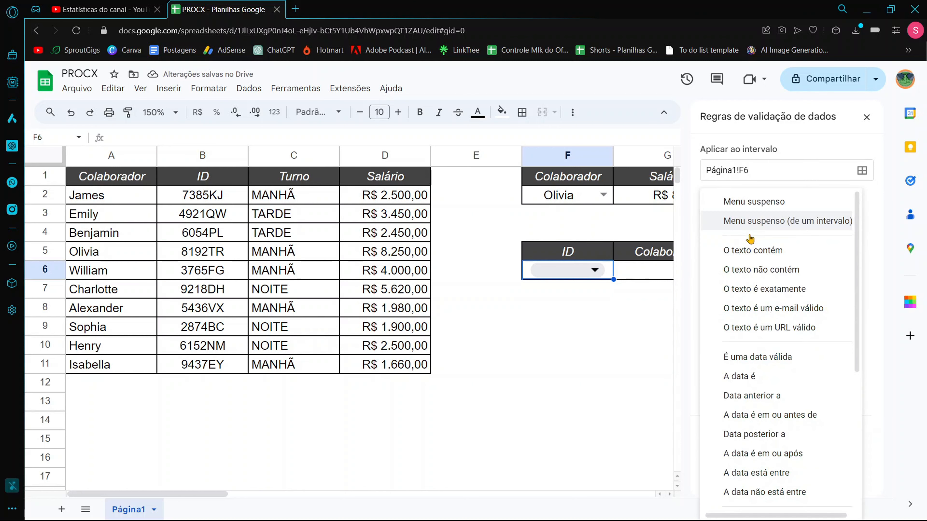
left_click(766, 222)
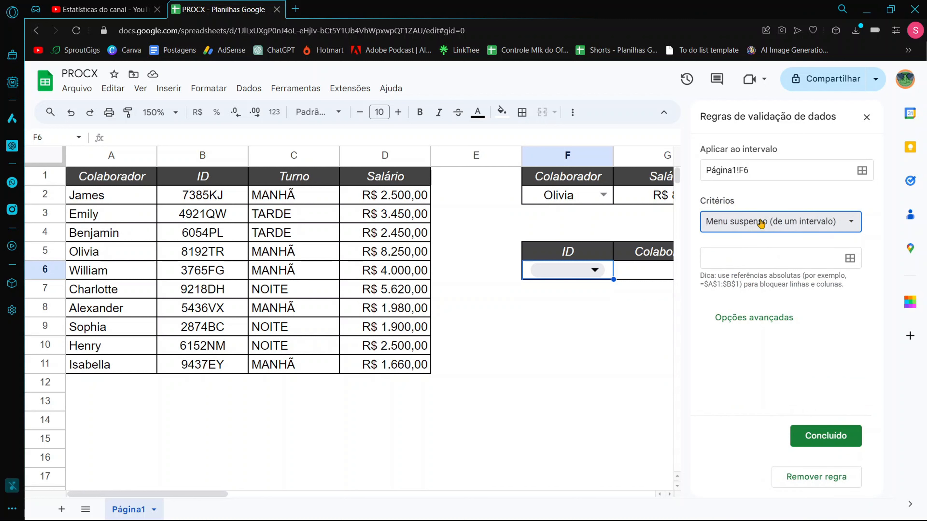
Step: Set the dropdown's source range to the open-ended ID column, Página1!B2:B
left_click(849, 259)
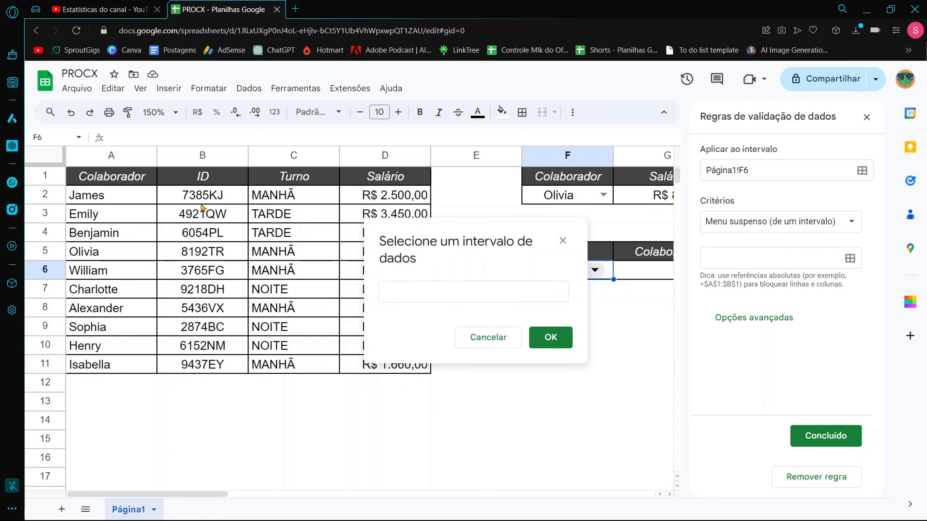
left_click(211, 198)
left_click_drag(211, 269, 200, 364)
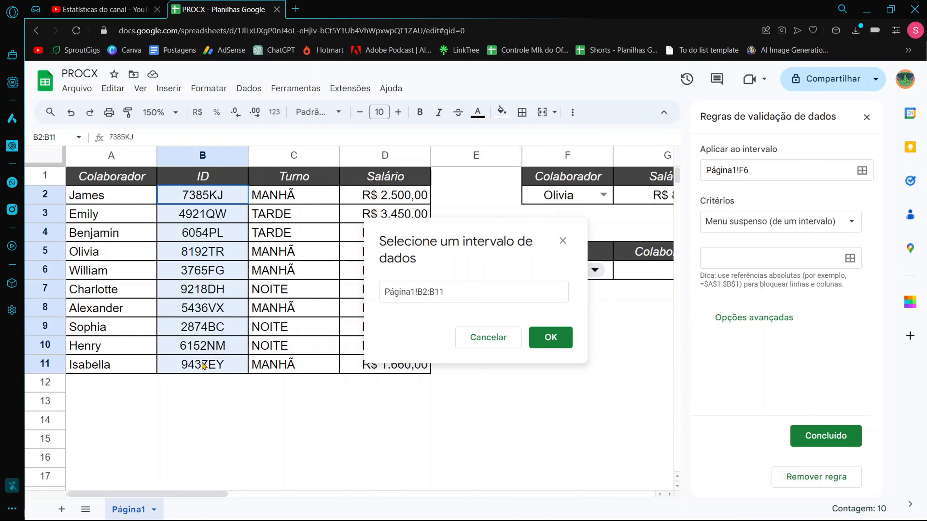
left_click(483, 296)
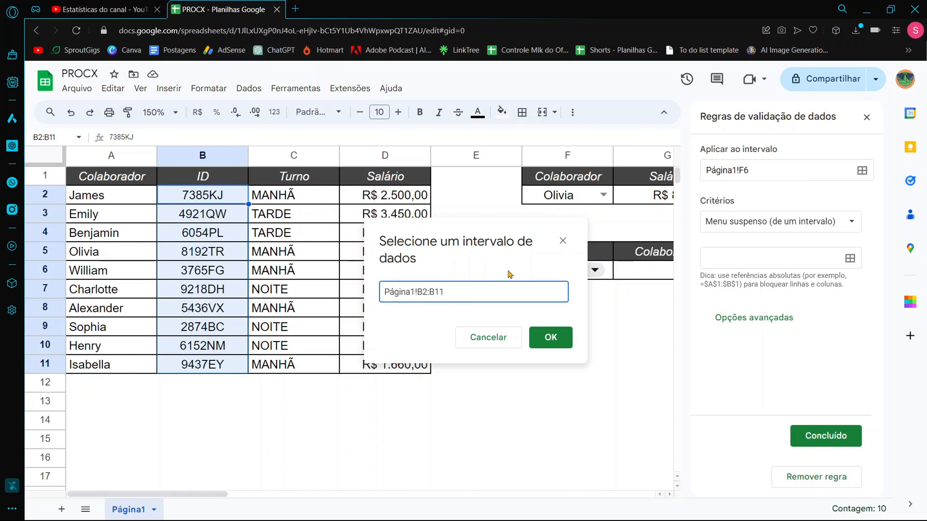
key("BackSpace")
key("BackSpace")
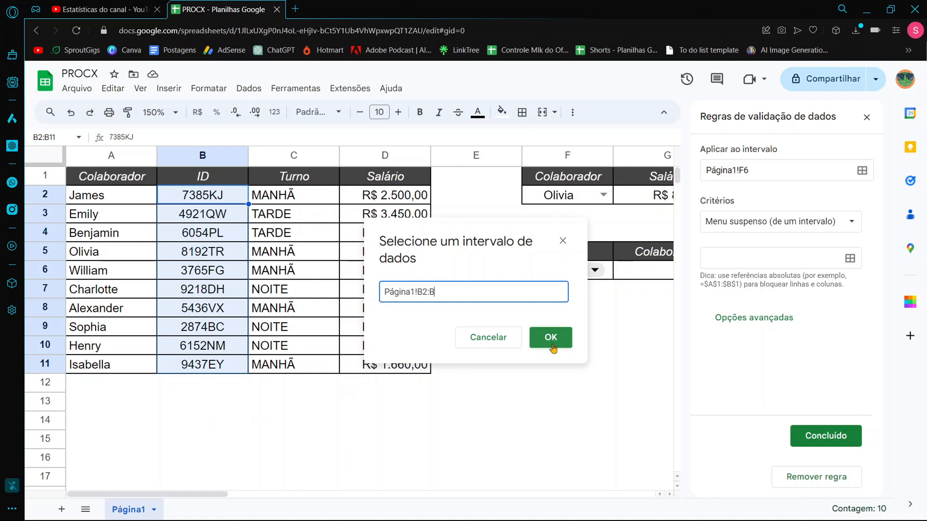
left_click(551, 337)
Step: Set the F6 dropdown's display style to Seta in the advanced options and finish the validation rule
scroll(790, 329, "down", 5)
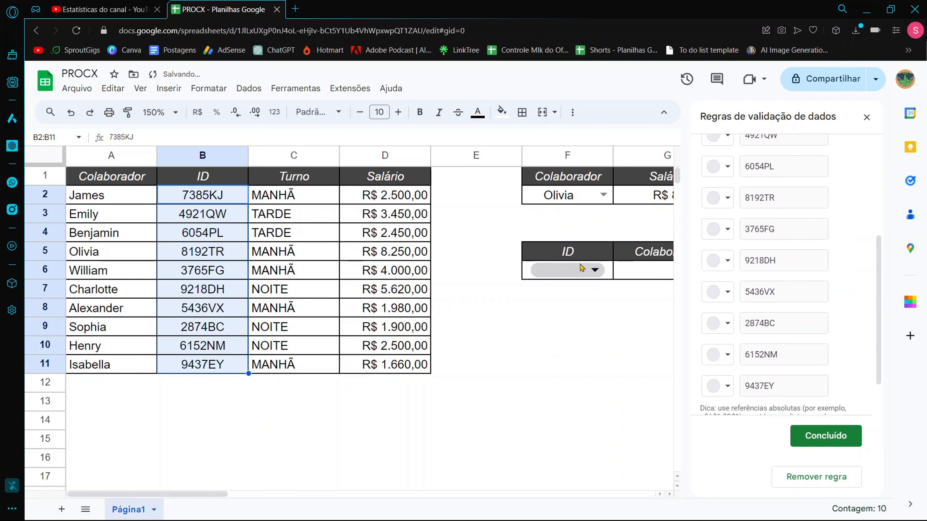
scroll(748, 317, "down", 3)
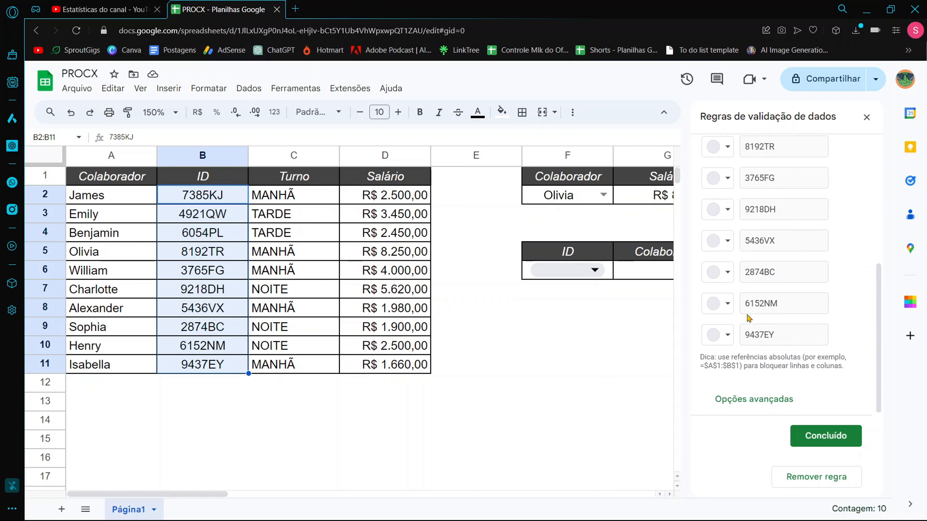
left_click(761, 395)
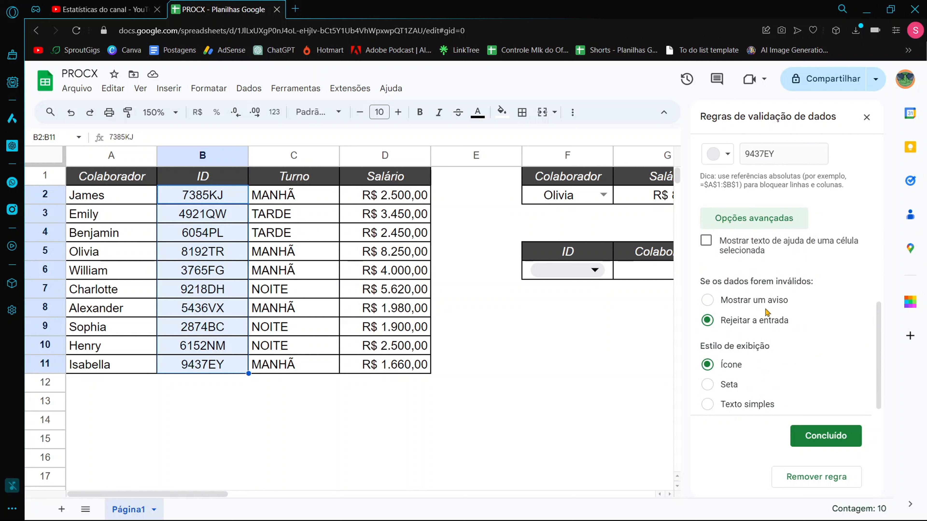
left_click(726, 385)
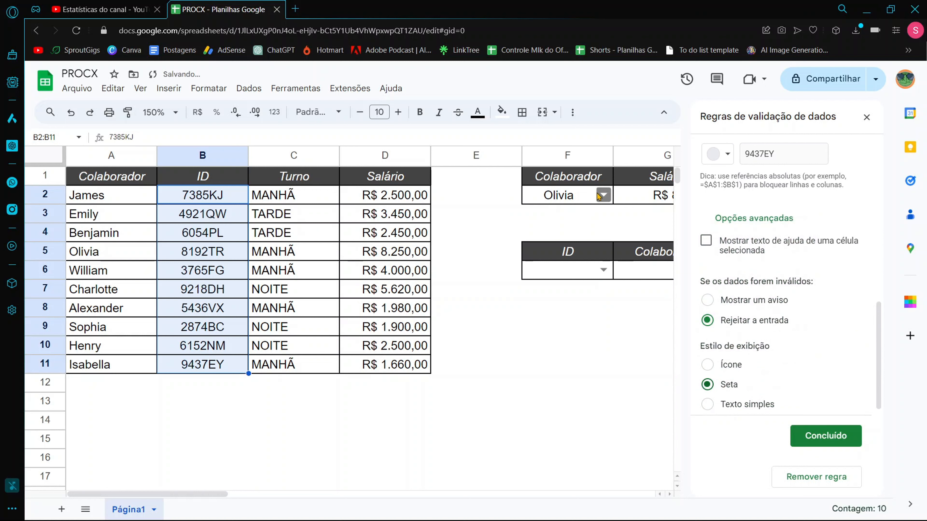
left_click(829, 437)
left_click(866, 117)
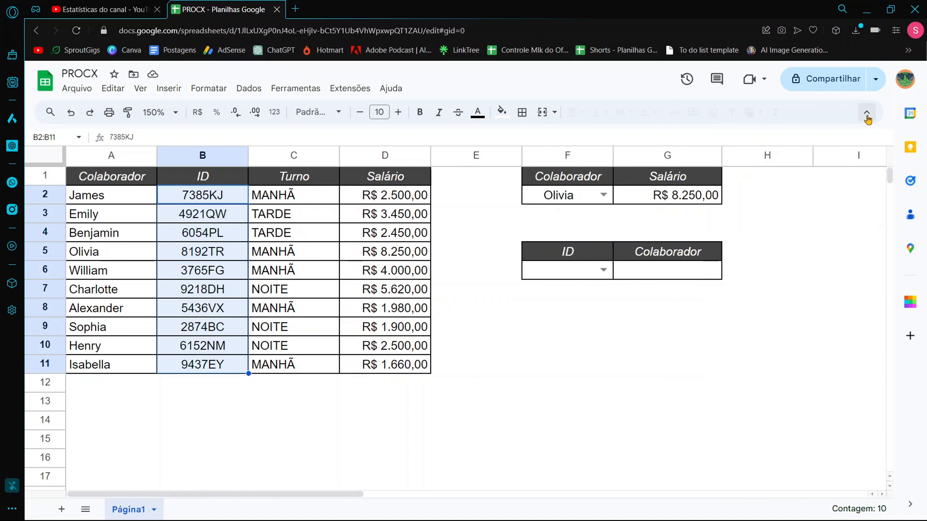
Step: Try the ID dropdown in F6 by choosing several different IDs, finishing on the one listed in row 3
left_click(603, 270)
left_click(541, 355)
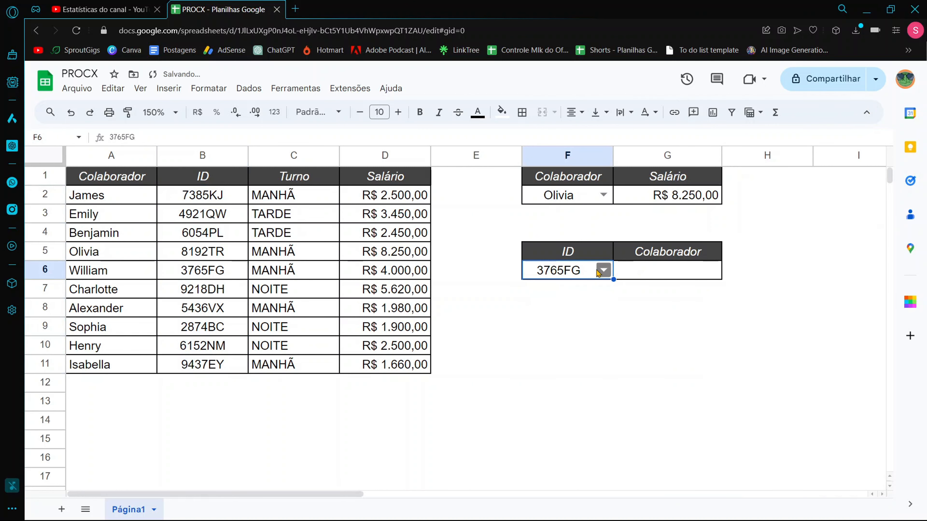
left_click(602, 270)
left_click(576, 405)
left_click(603, 270)
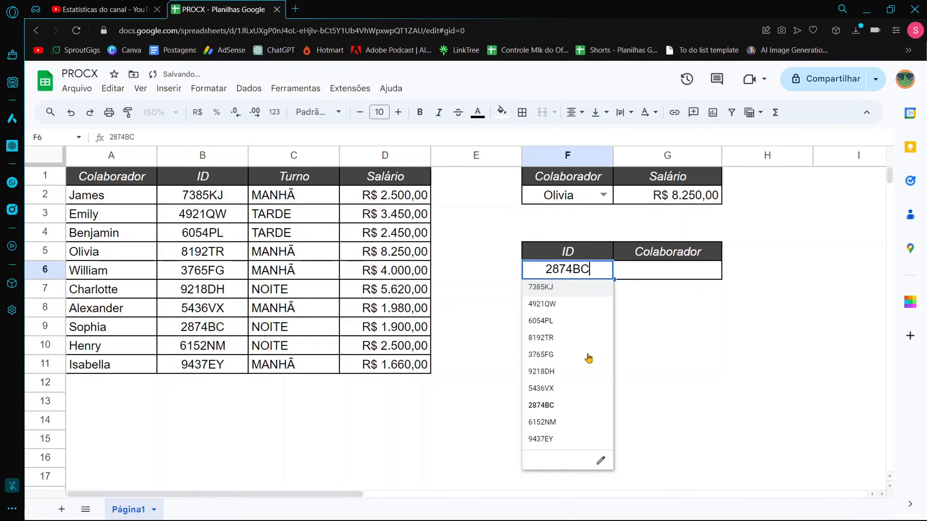
left_click(563, 438)
left_click(604, 270)
left_click(552, 305)
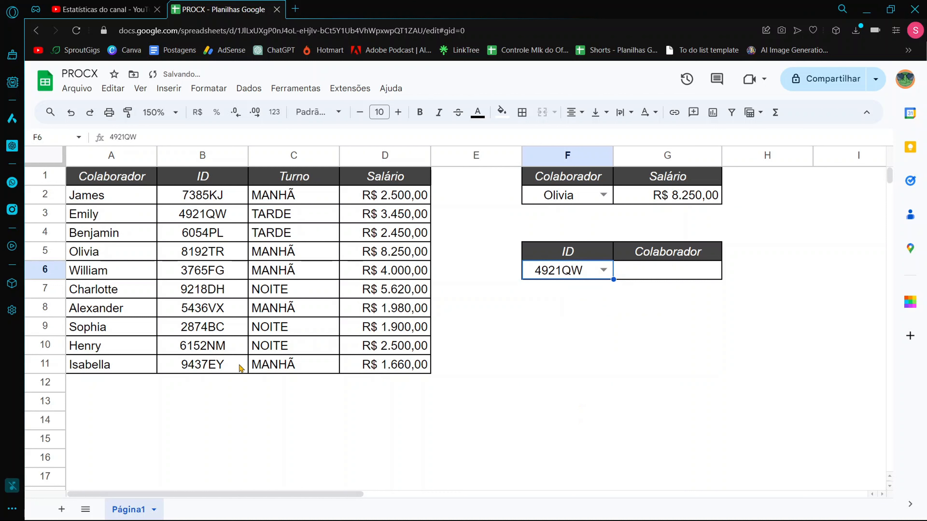
Step: Enter the test ID DFSDFSD in B12 and choose it from the dropdown in F6
left_click(218, 388)
type("DFSDFSD")
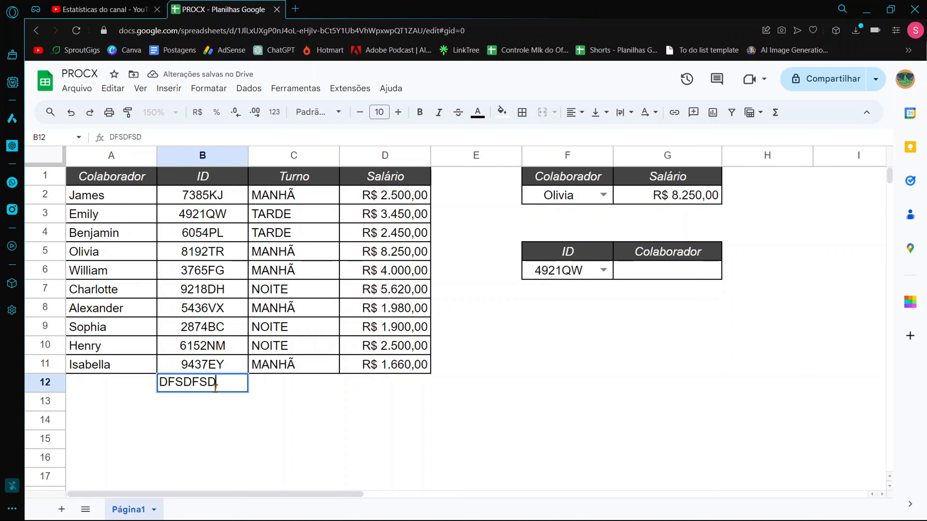
key("Return")
left_click(603, 270)
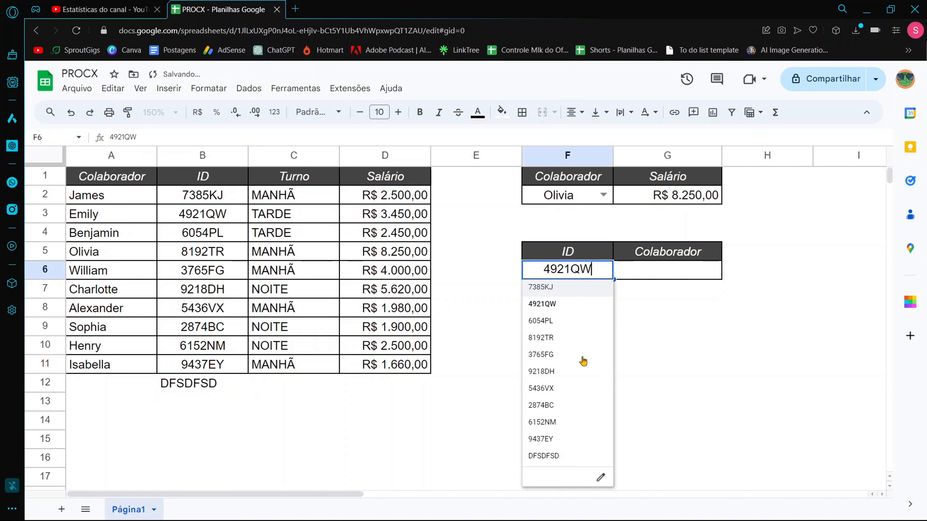
left_click(540, 461)
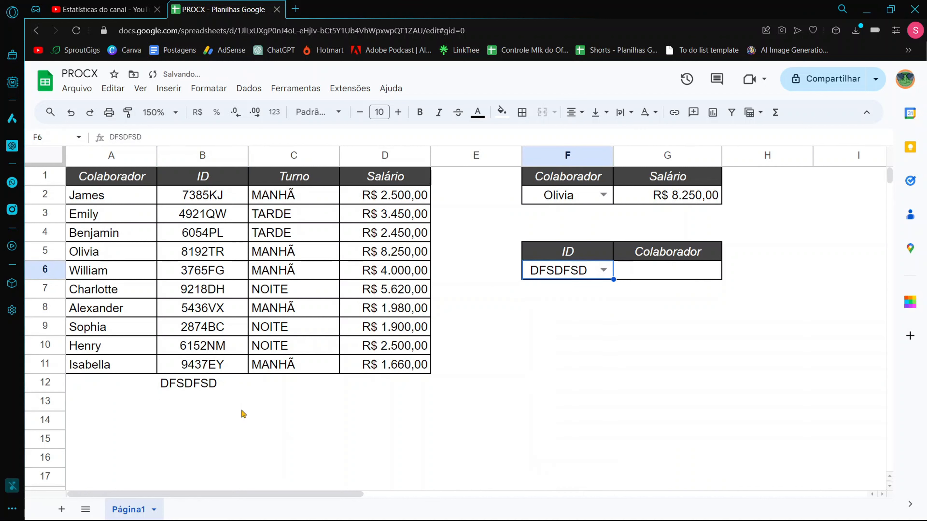
Step: Clear the test ID from B12 and choose the ID listed in row 4 in the F6 dropdown
left_click(206, 390)
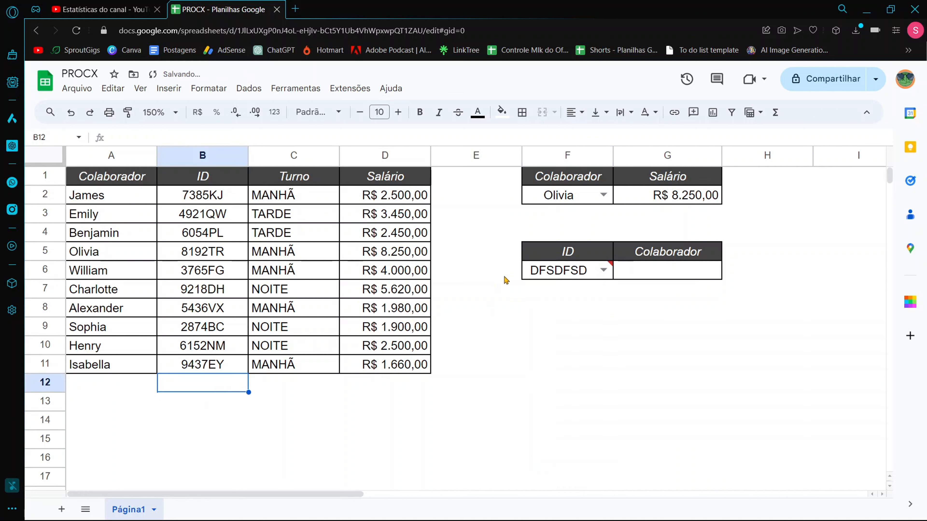
left_click(603, 269)
left_click(565, 322)
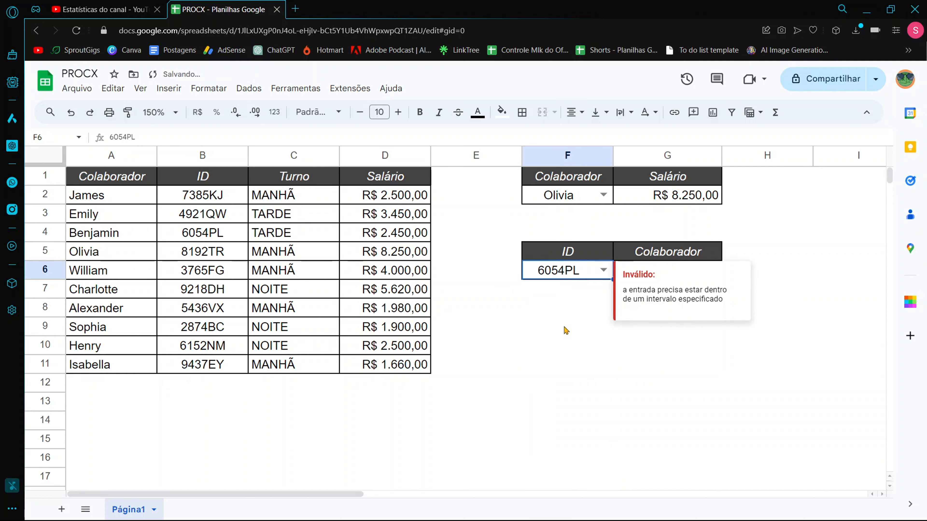
left_click(544, 436)
left_click(550, 383)
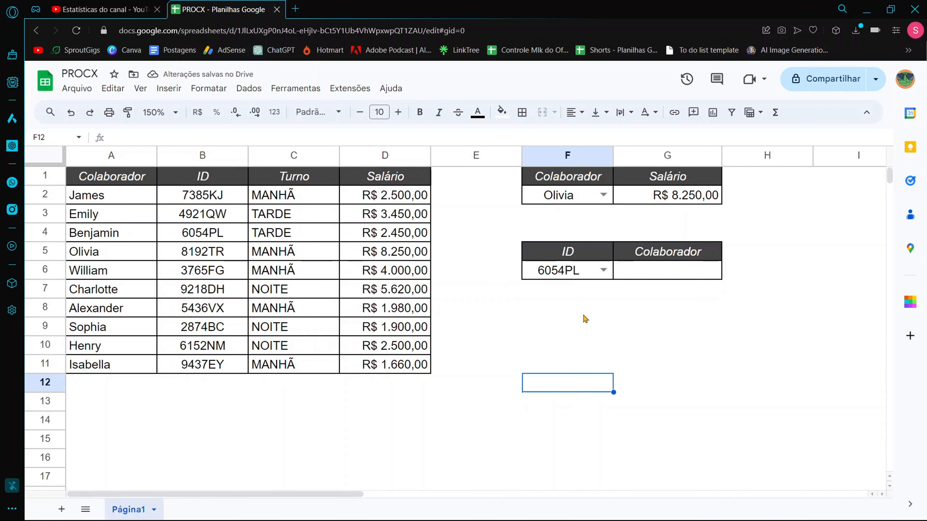
Step: Clear the existing lookup formula from the Salário cell G2
left_click(653, 202)
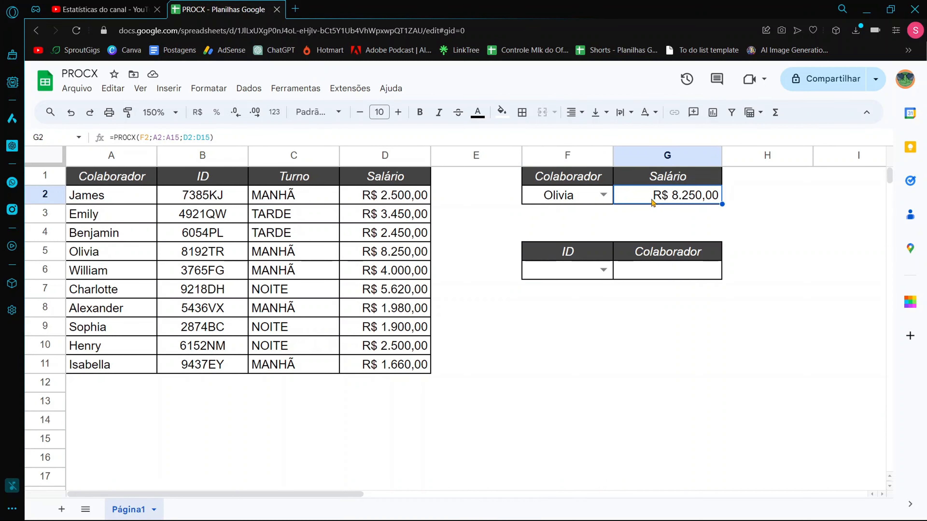
key("Delete")
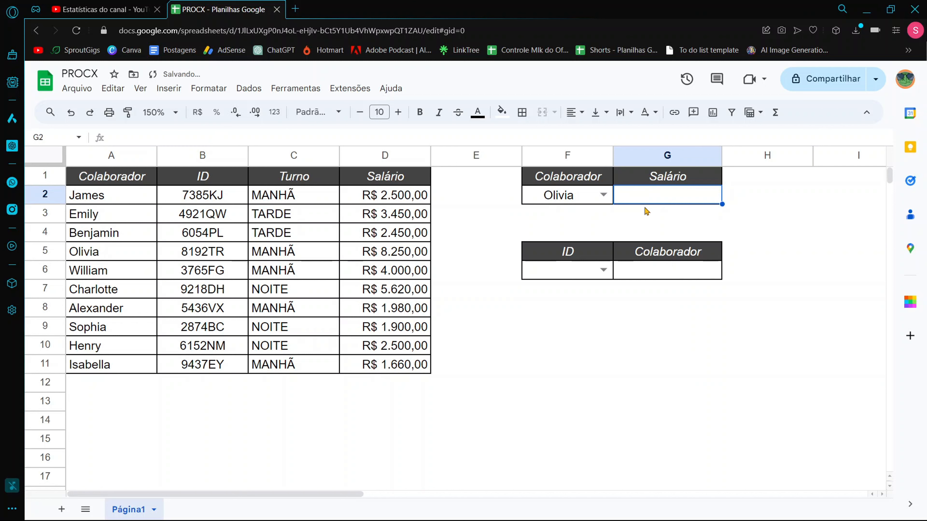
type("=PROCV")
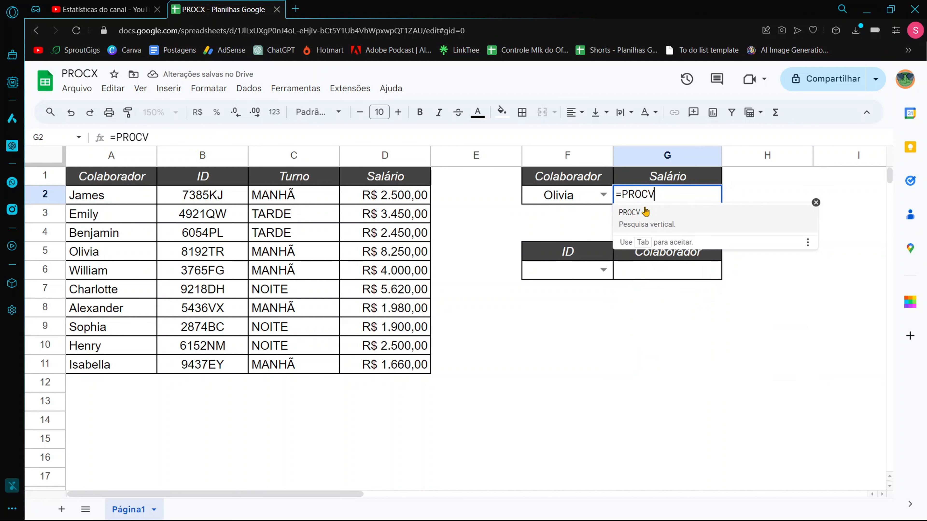
left_click(645, 212)
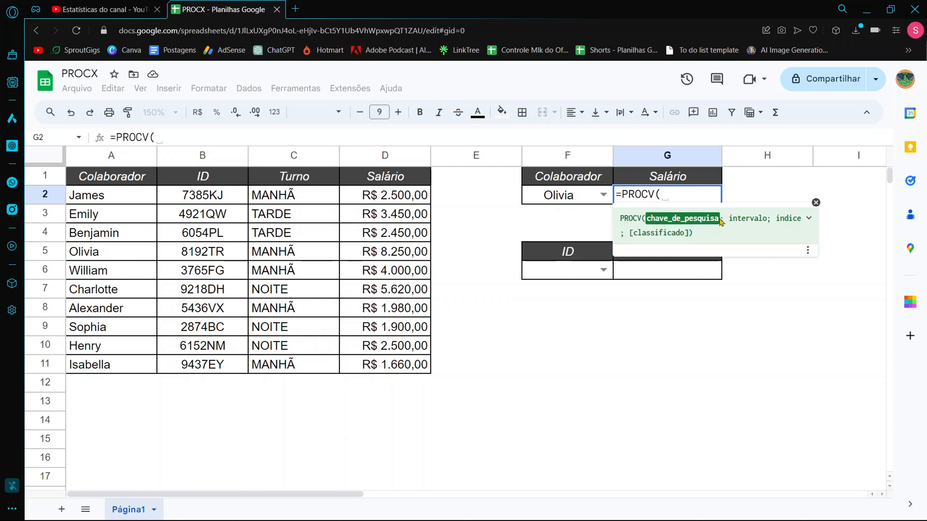
key("Escape")
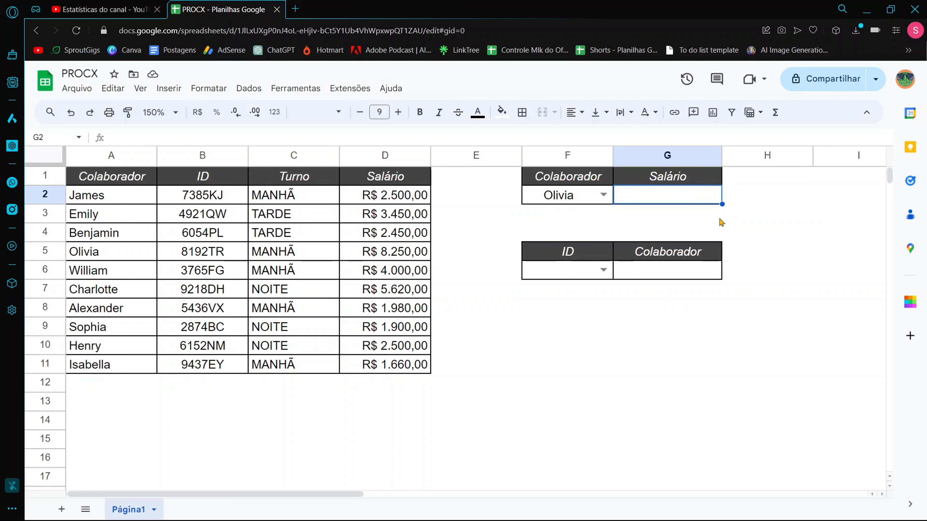
Step: Start a PROCX formula in G2 with the collaborator cell F2 as the search key
type("=RP")
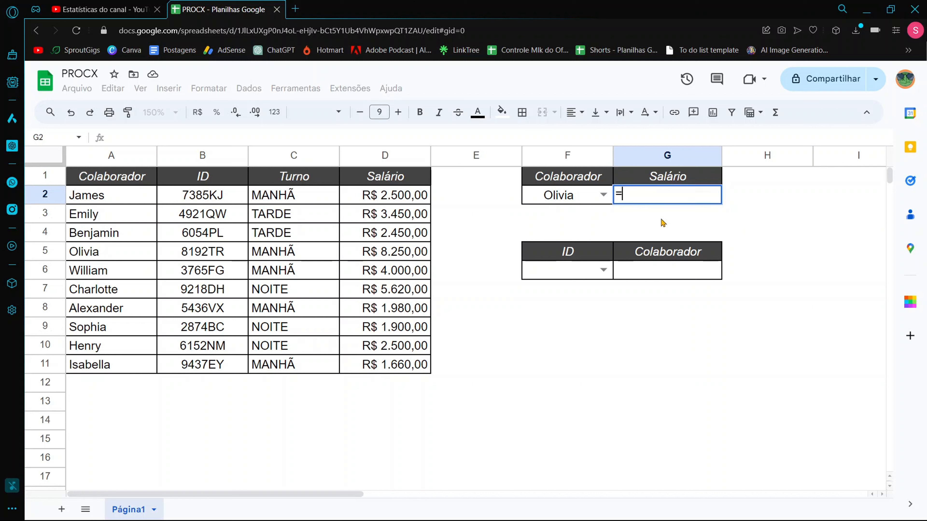
key("BackSpace")
key("BackSpace")
type("PROCX")
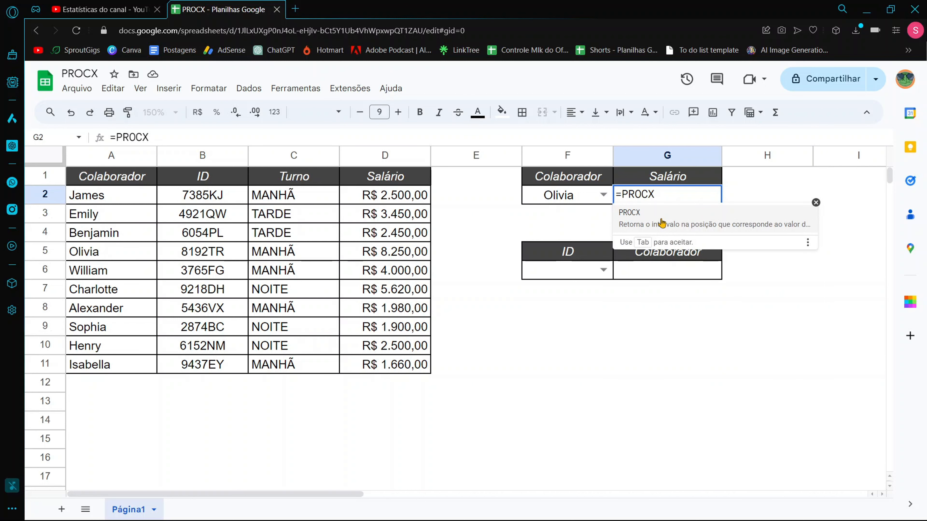
left_click(661, 220)
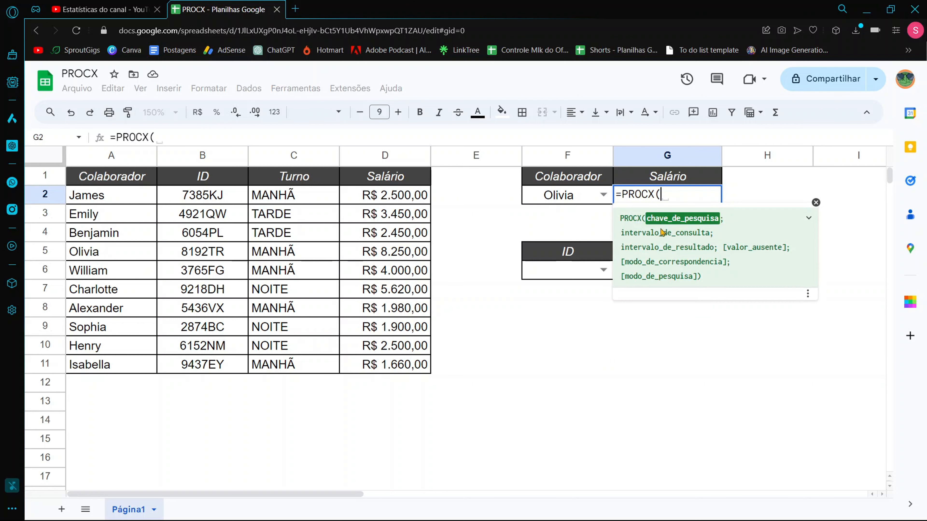
left_click(561, 203)
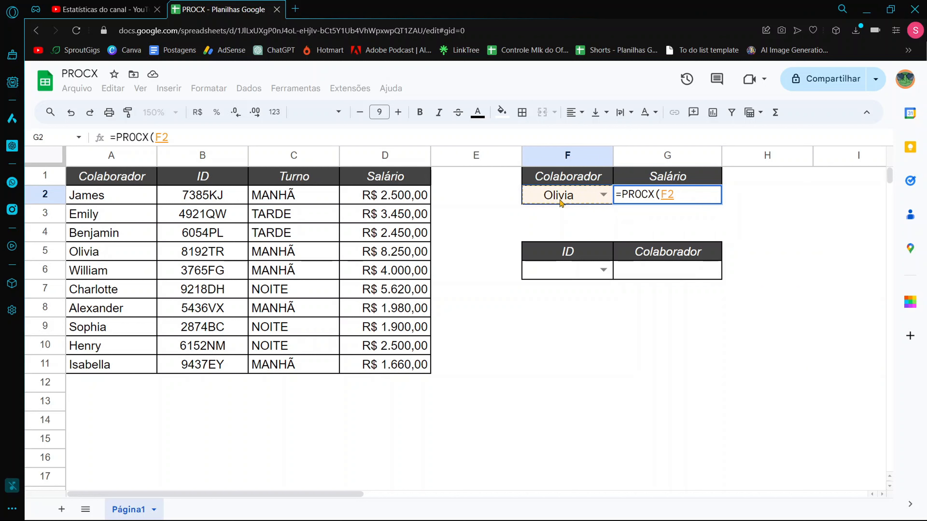
type(";")
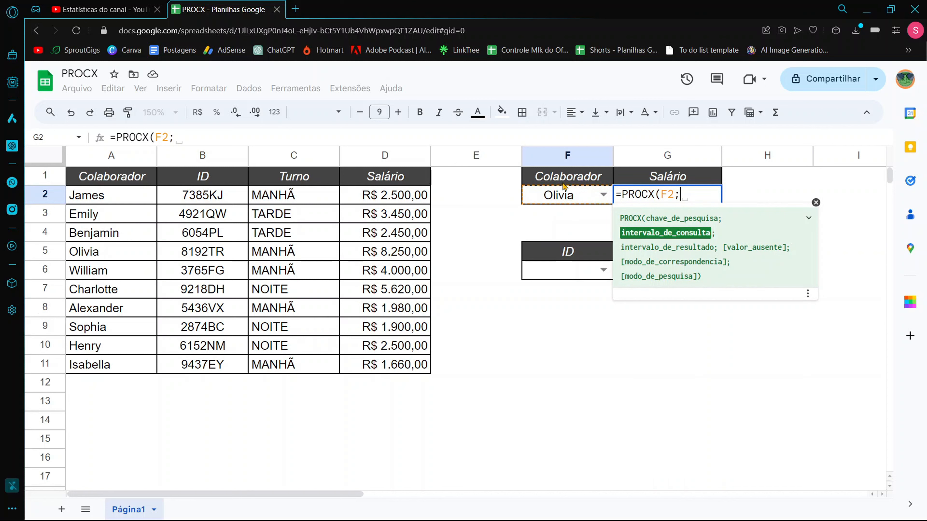
Step: Complete the G2 formula with A2:A11 as the lookup range and D2:D11 as the result range
left_click_drag(131, 200, 116, 368)
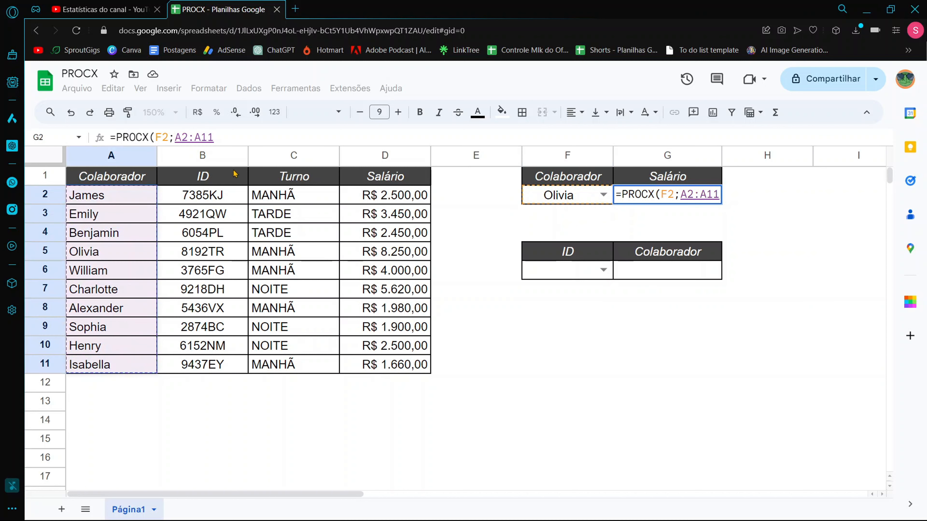
type(";")
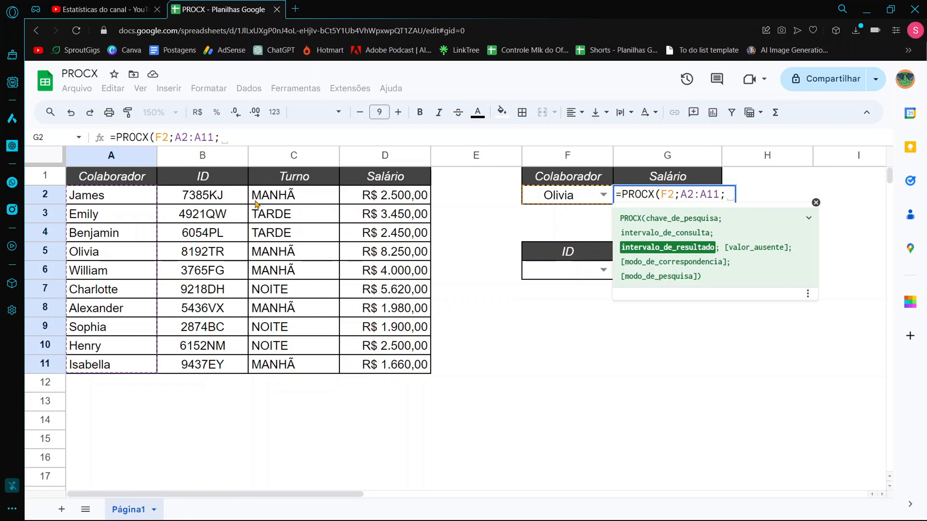
left_click_drag(387, 195, 400, 360)
type(";")
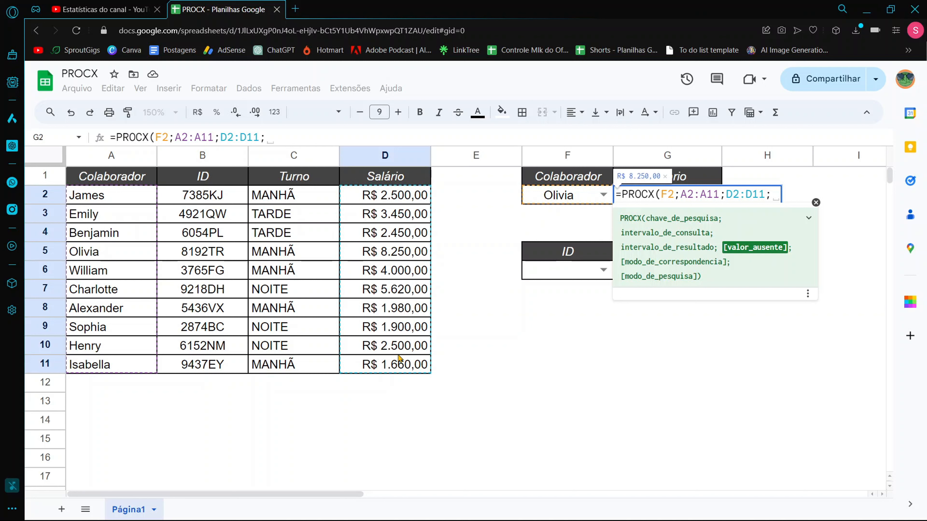
key("BackSpace")
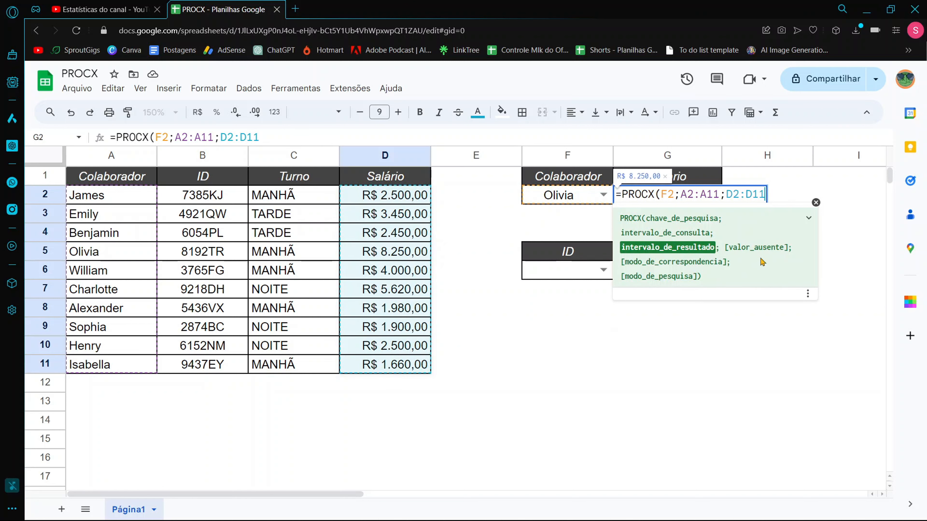
type(")")
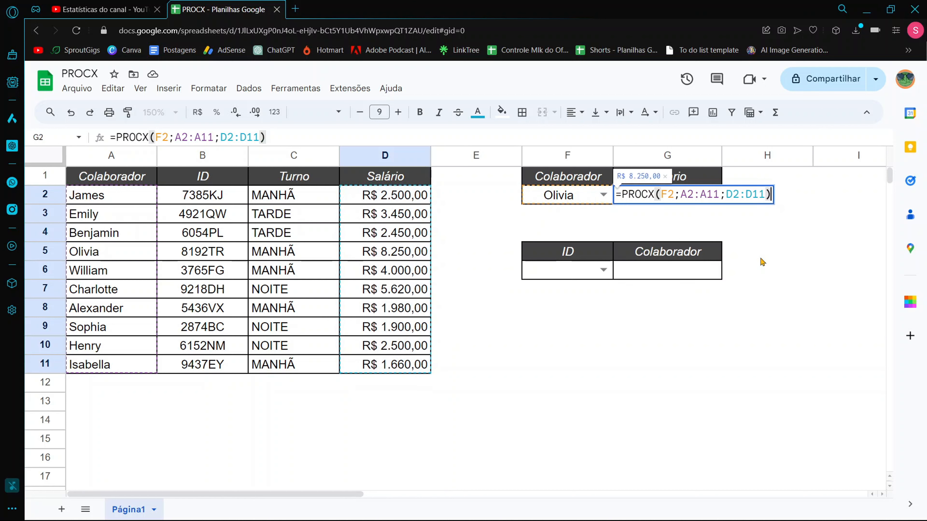
key("Return")
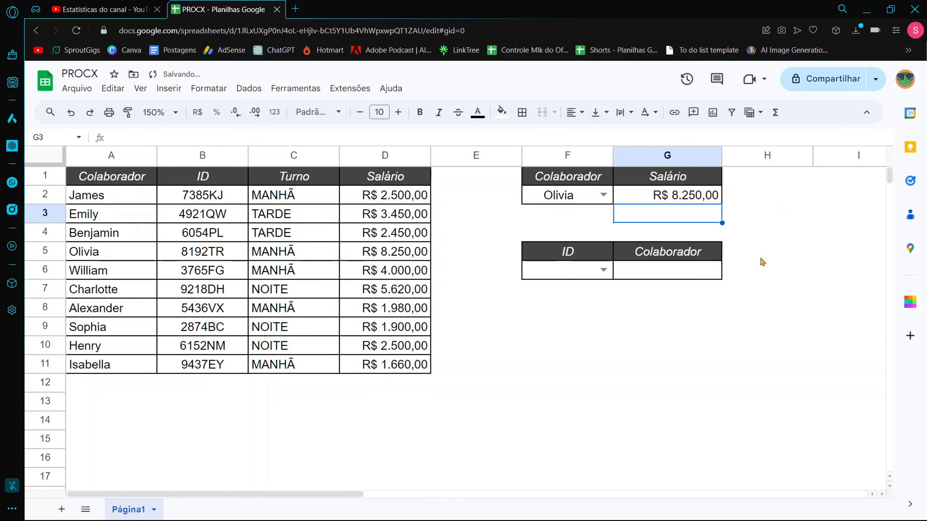
Step: Compare the collaborator and salary in F2 and G2 with the matching record in A5:D5
left_click(560, 198)
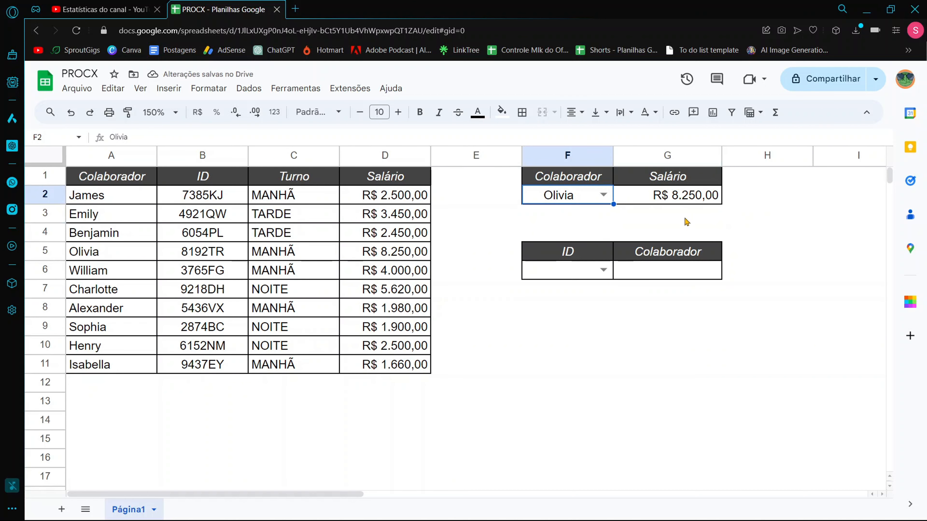
left_click(701, 203)
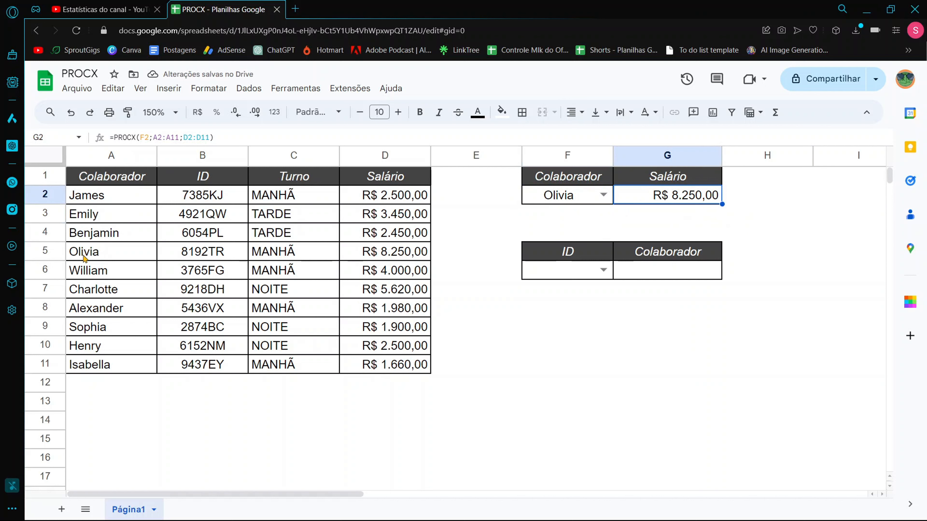
left_click_drag(84, 258, 420, 252)
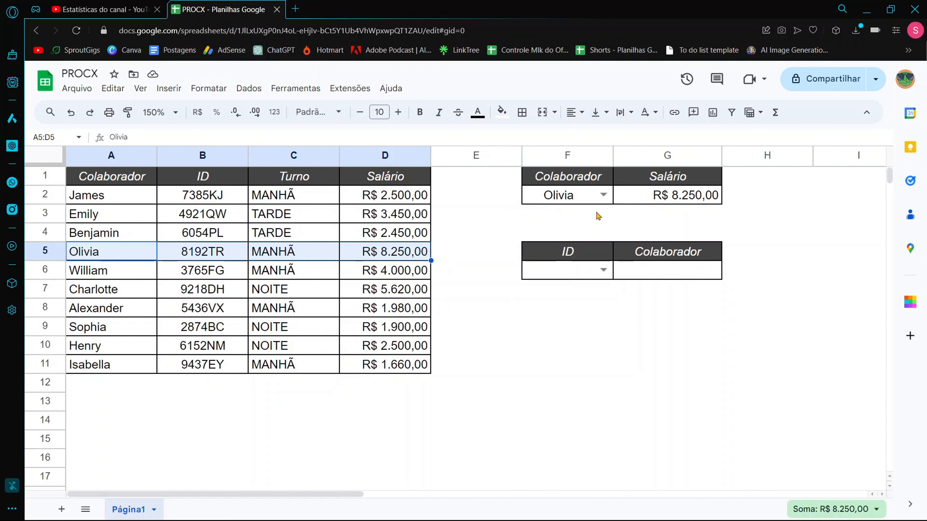
Step: Test the salary lookup by choosing the collaborators from rows 9, 3 and 10 in the F2 dropdown, finishing on the one in row 8
left_click(602, 195)
left_click(550, 330)
left_click(598, 197)
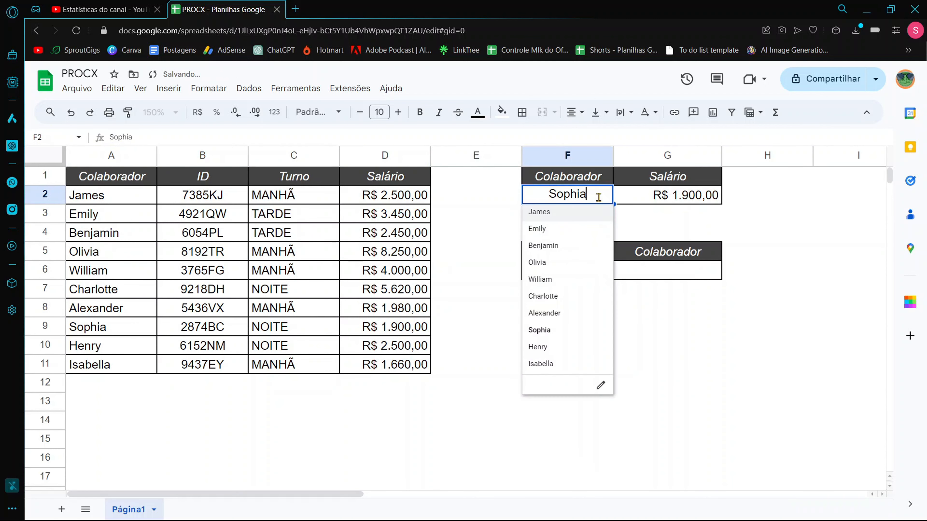
left_click(536, 231)
left_click(603, 196)
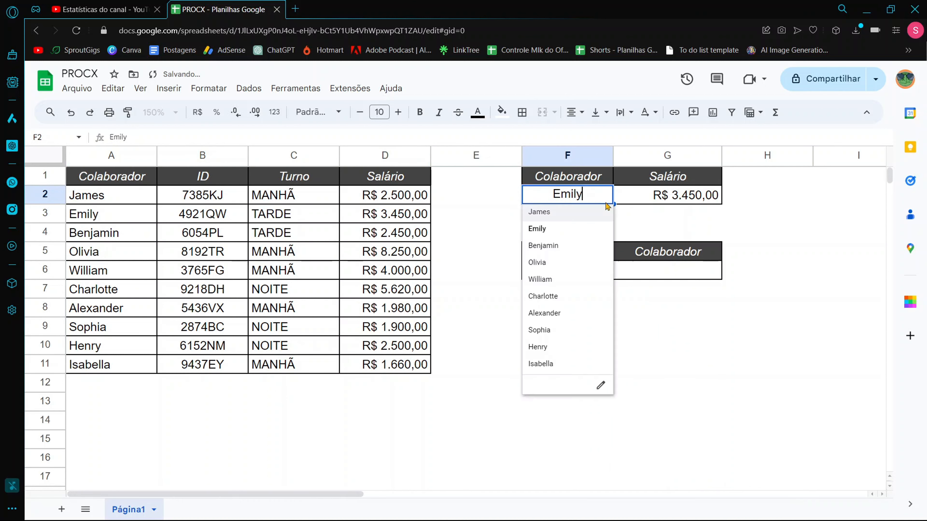
left_click(555, 345)
left_click(603, 196)
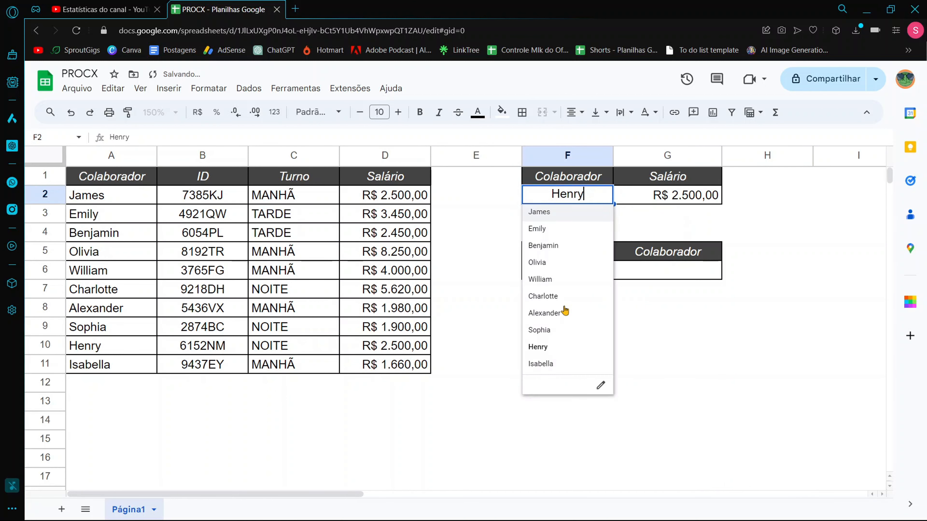
left_click(545, 312)
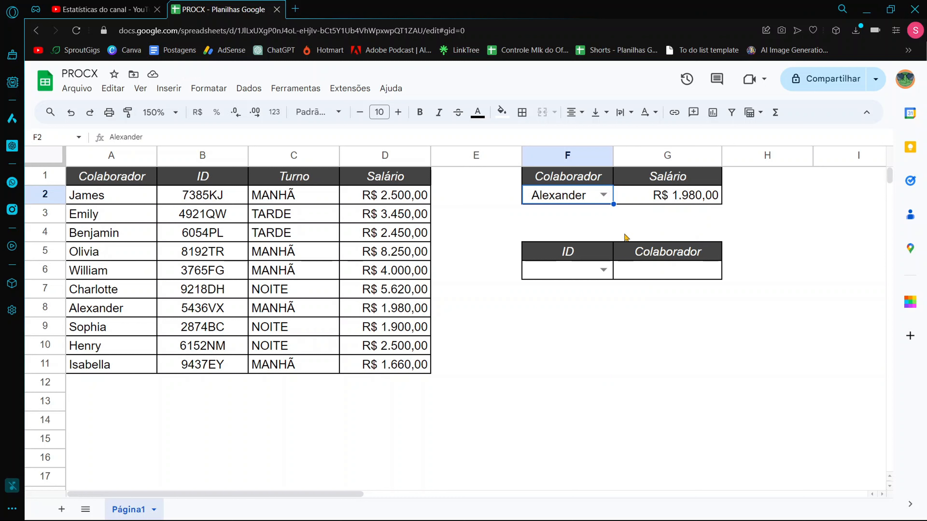
left_click(587, 312)
Step: Review the ID column B1:B11 and choose the ID listed in row 6 in the F6 dropdown
left_click(566, 273)
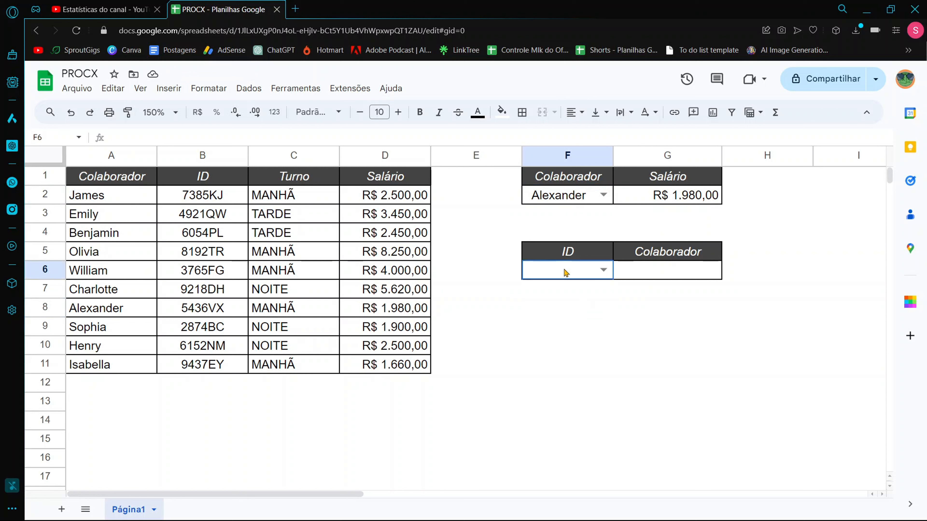
left_click_drag(201, 177, 200, 379)
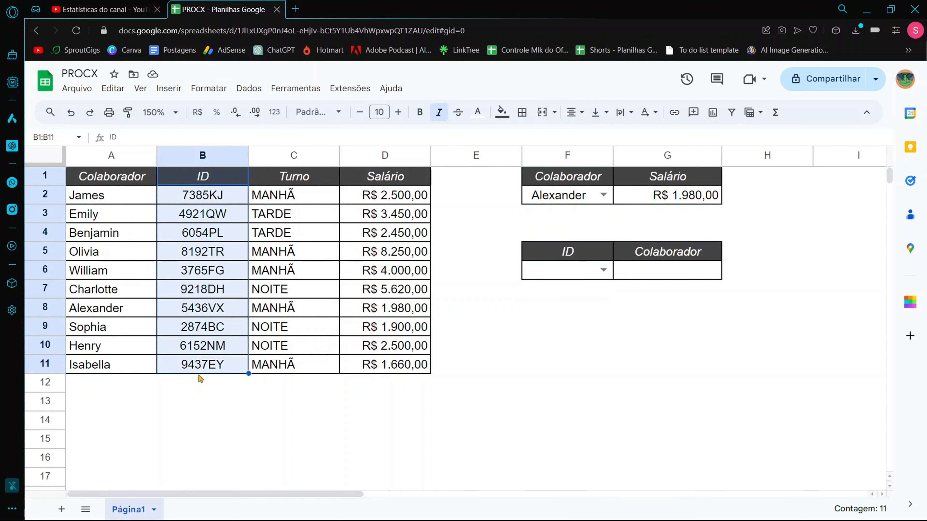
left_click(207, 177)
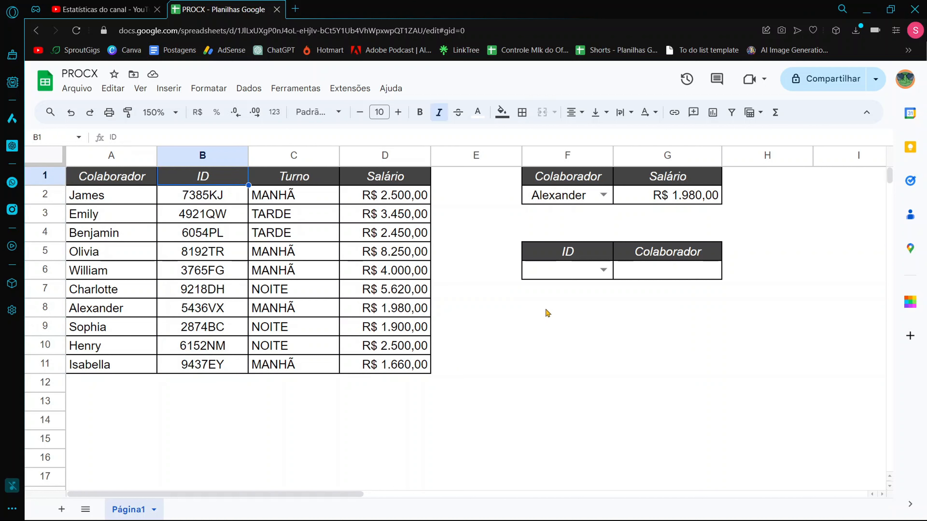
left_click(565, 308)
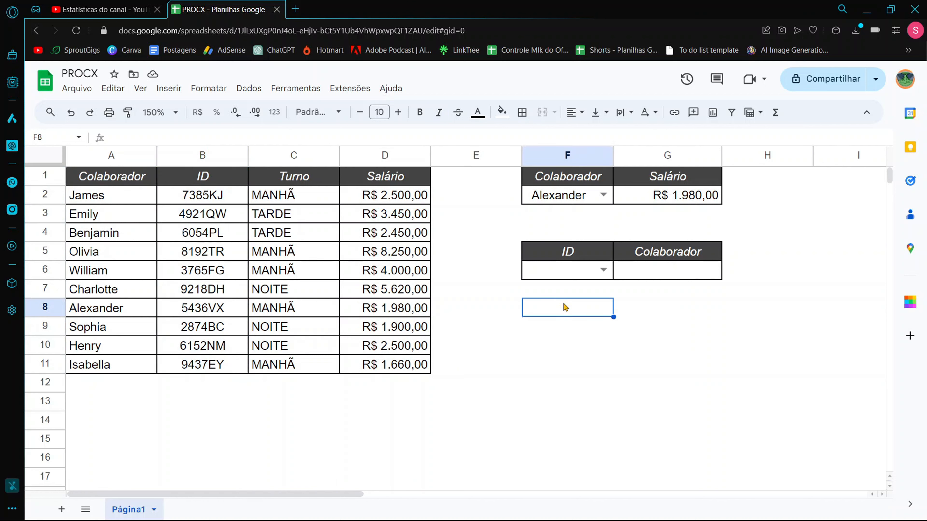
left_click(568, 270)
left_click(603, 269)
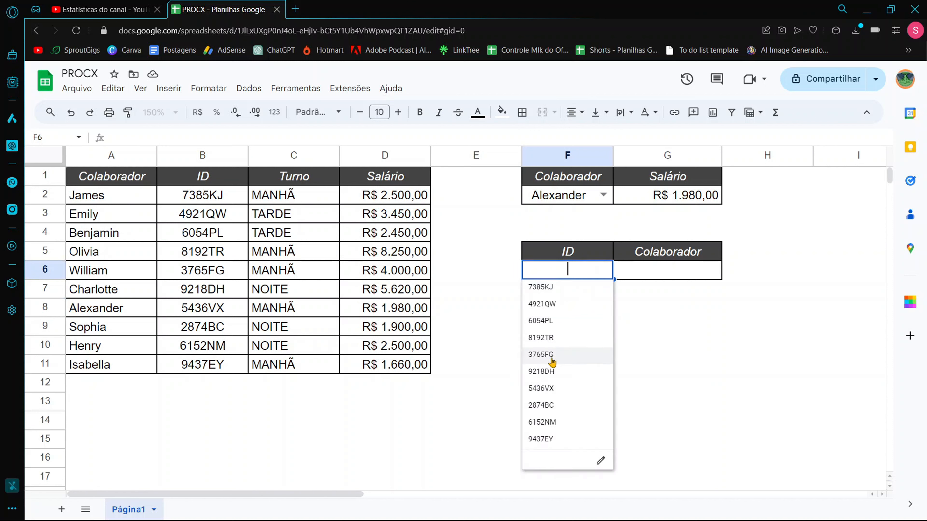
left_click(551, 357)
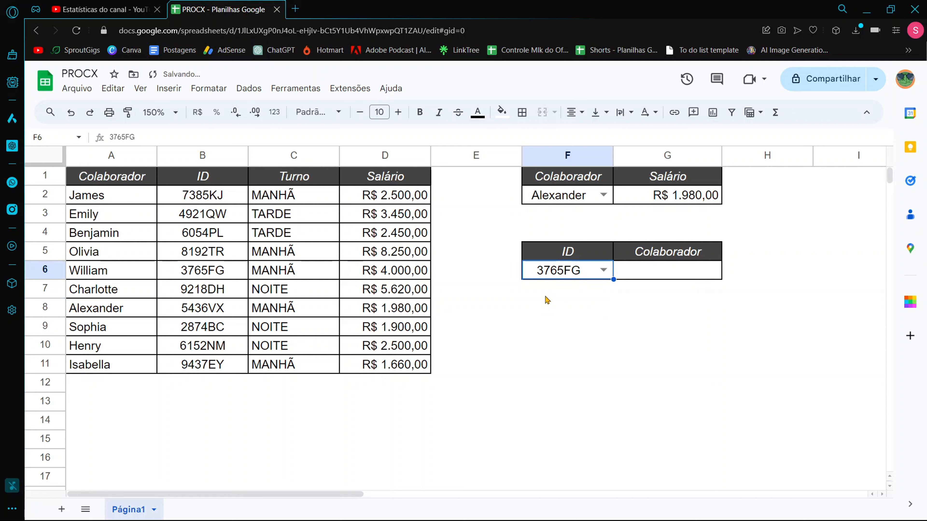
Step: Start a PROCX formula in G6 with F6 as the search key, B2:B11 as the lookup range and A2:A11 as the result range
left_click(659, 280)
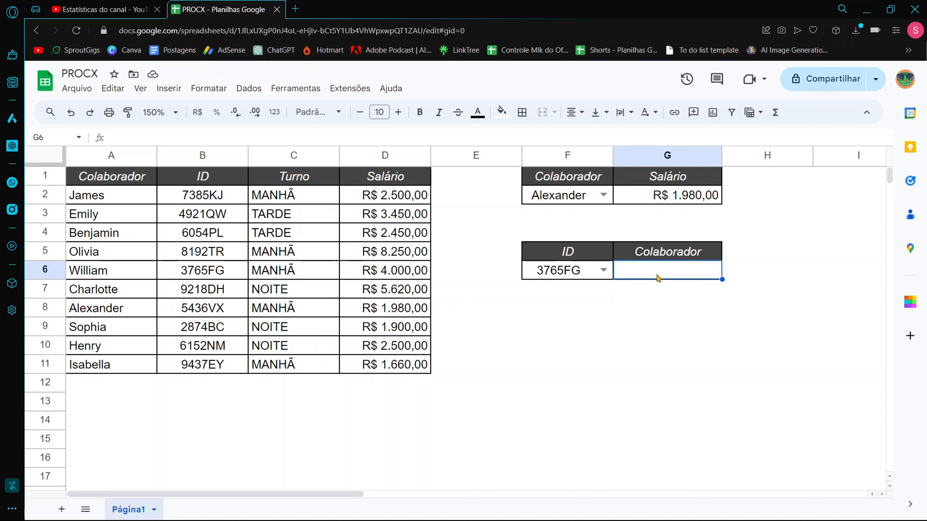
type("=procx")
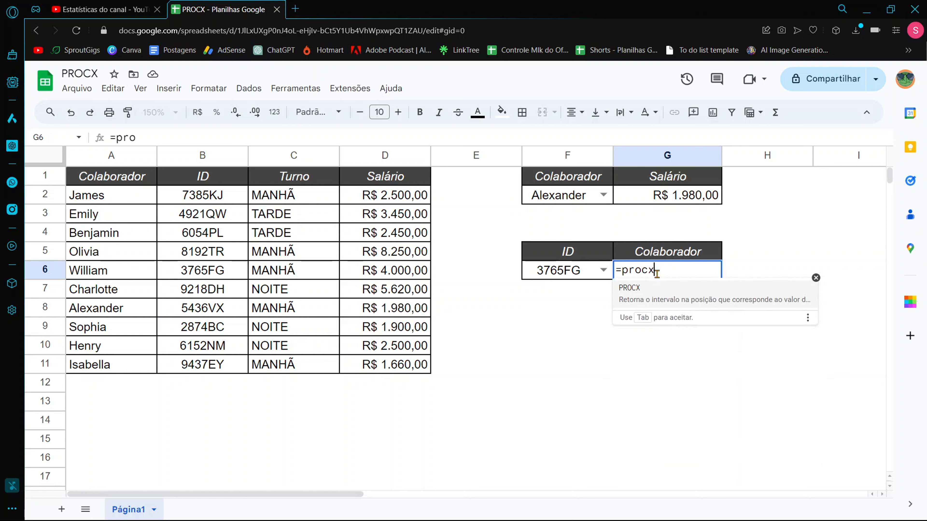
key("Tab")
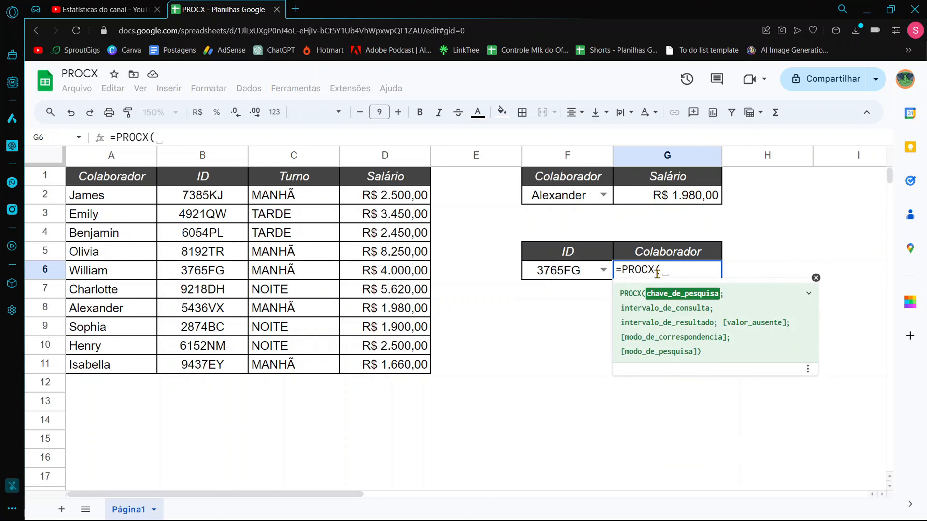
left_click(574, 273)
type(";")
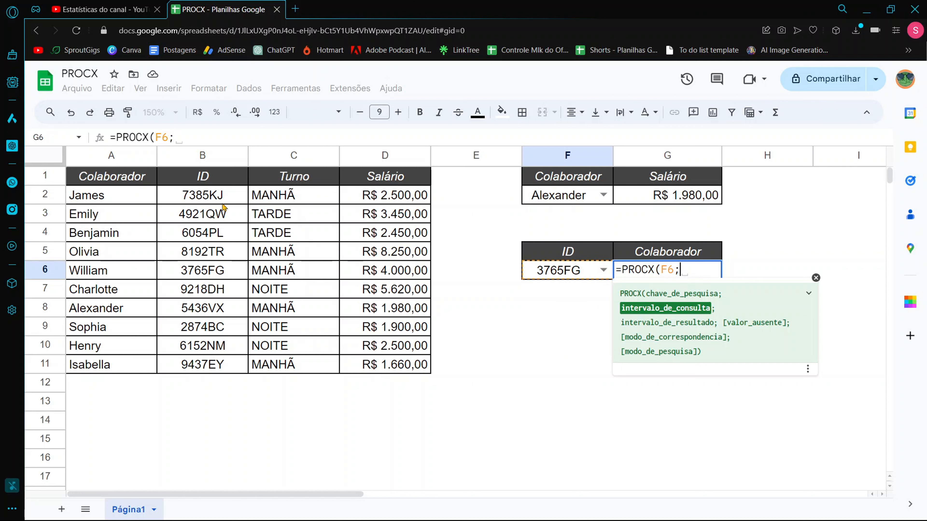
left_click_drag(207, 196, 195, 372)
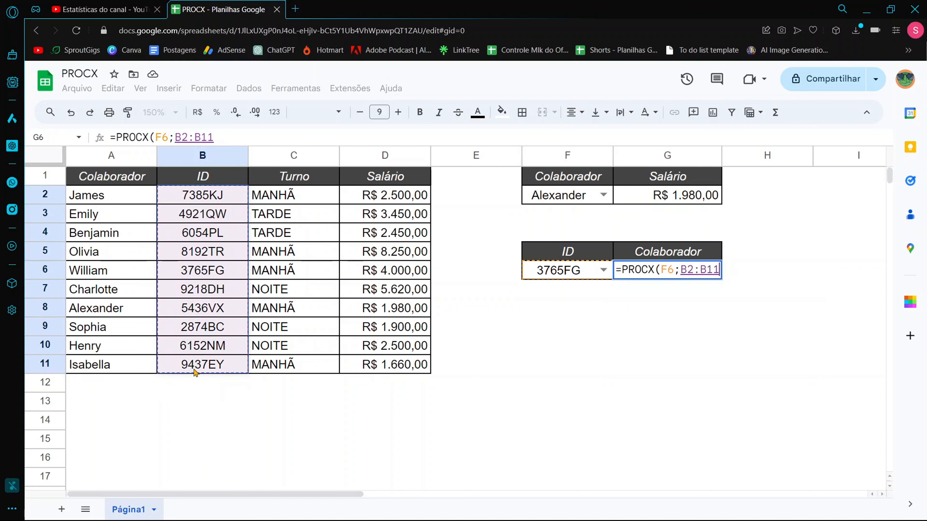
type(";")
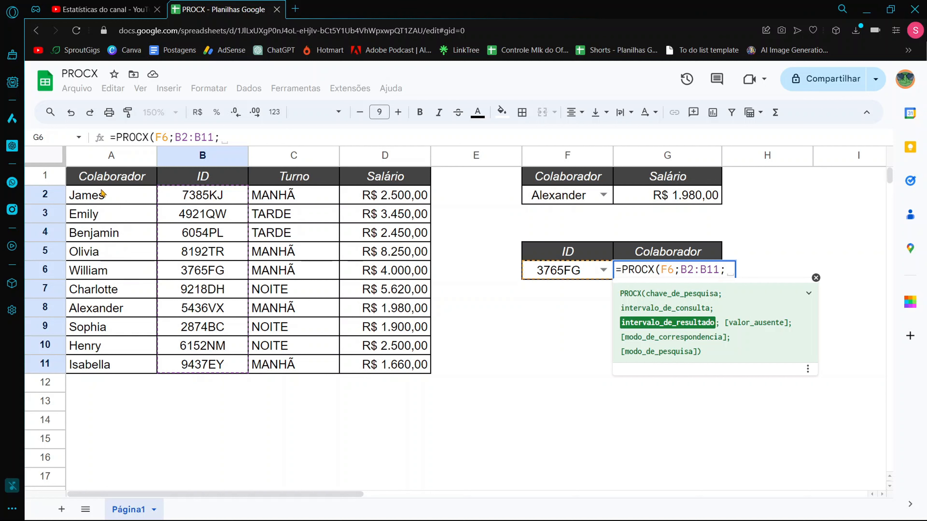
left_click_drag(103, 194, 102, 375)
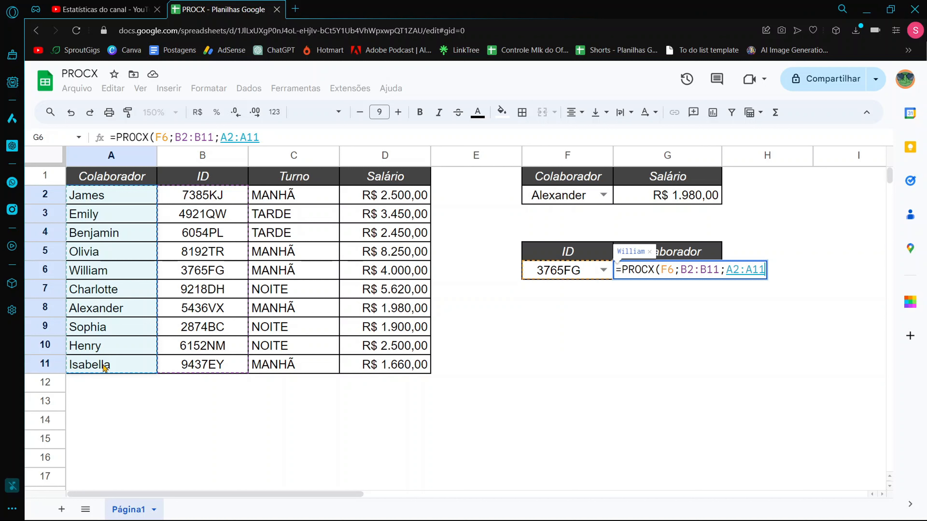
Step: Add "Não encontrado" as the missing-value argument of the G6 formula and complete it
type(";")
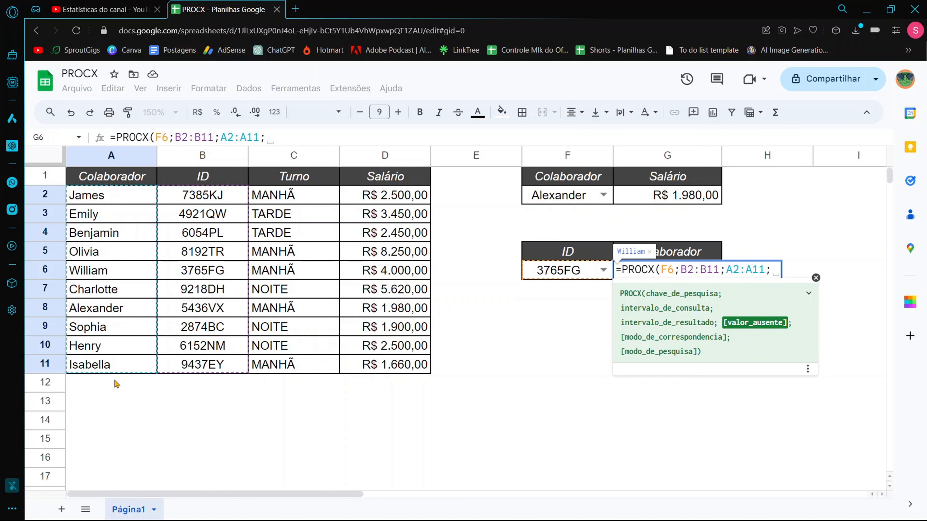
type("\"")
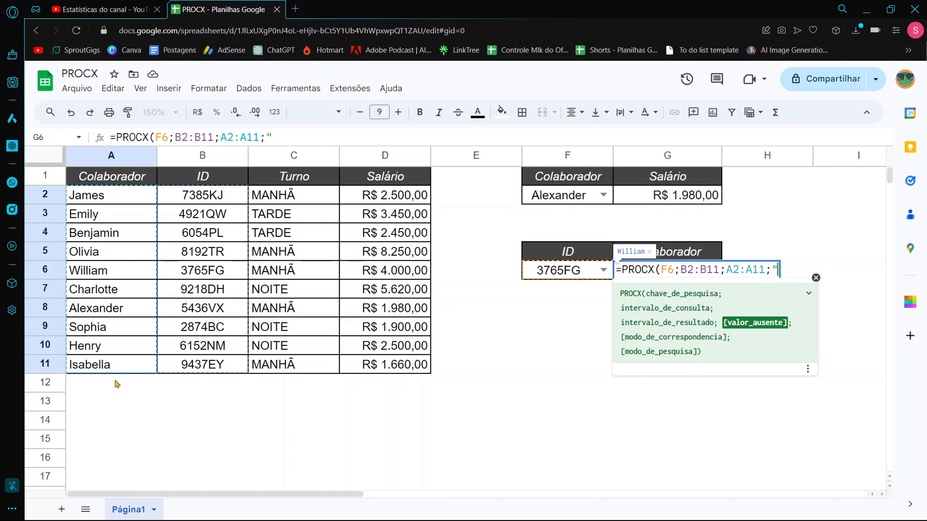
type("Não ")
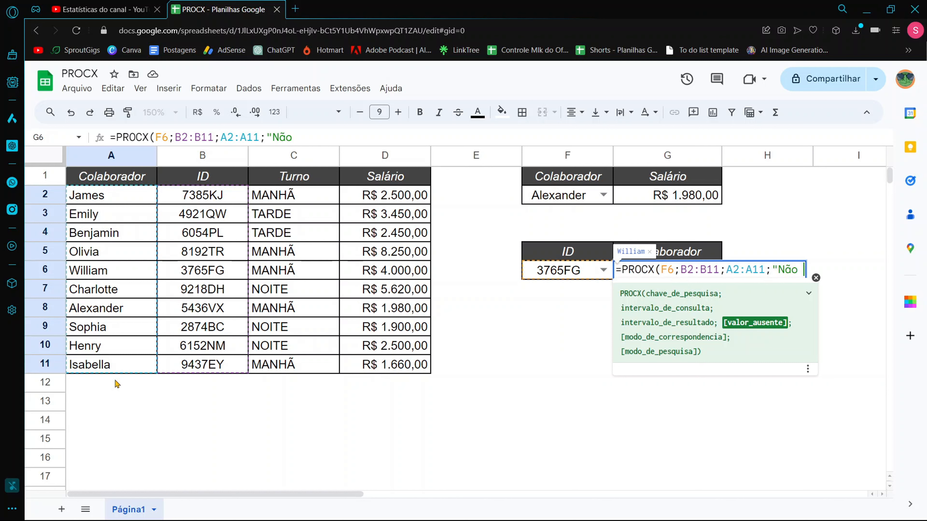
type("encont")
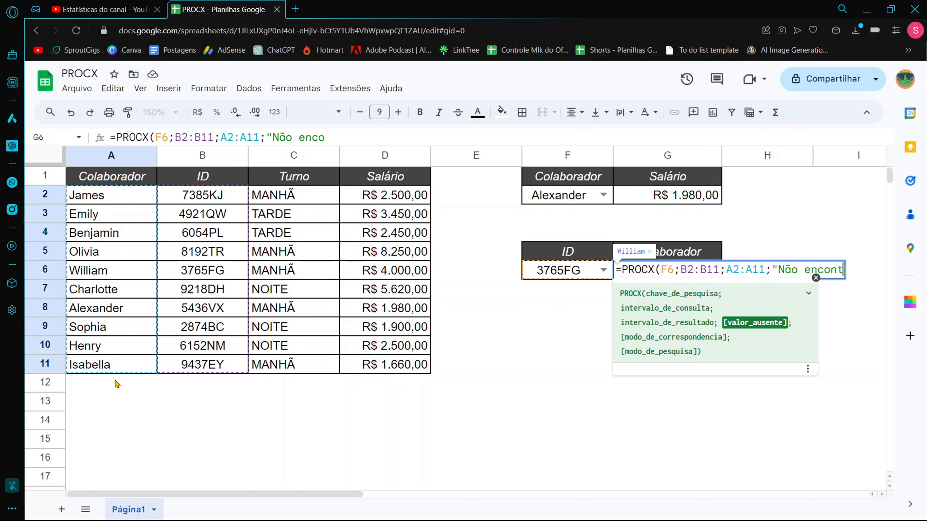
type("rado\"")
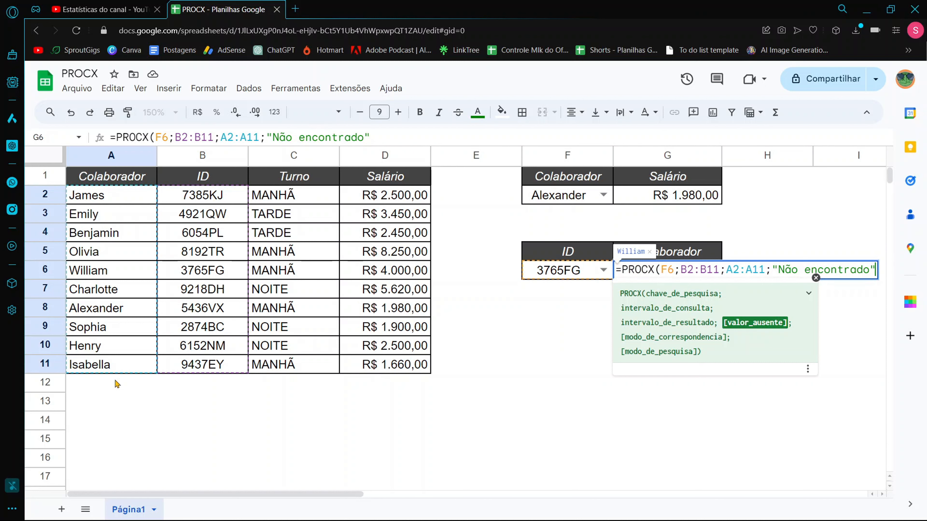
type(")")
key("Return")
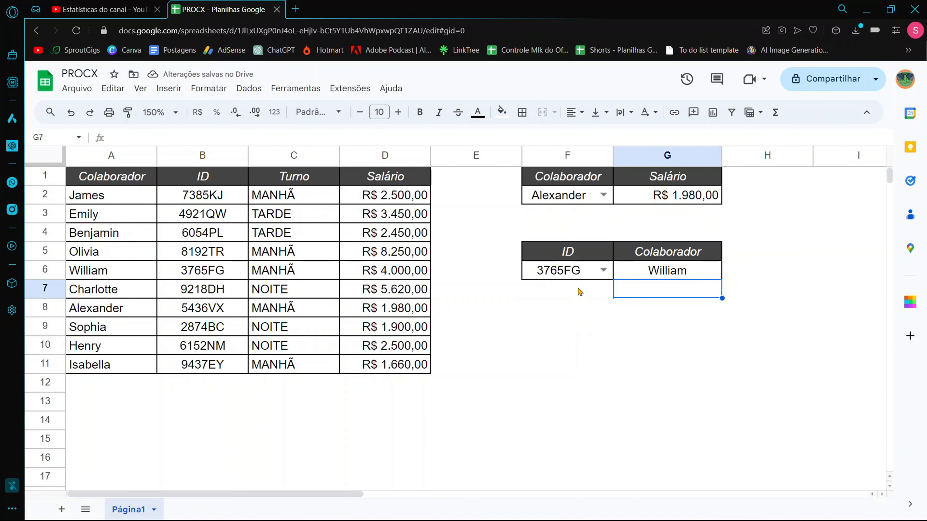
Step: Test the ID lookup by choosing the IDs from rows 7, 9 and 10 in the F6 dropdown, finishing on the one in row 4
left_click(603, 271)
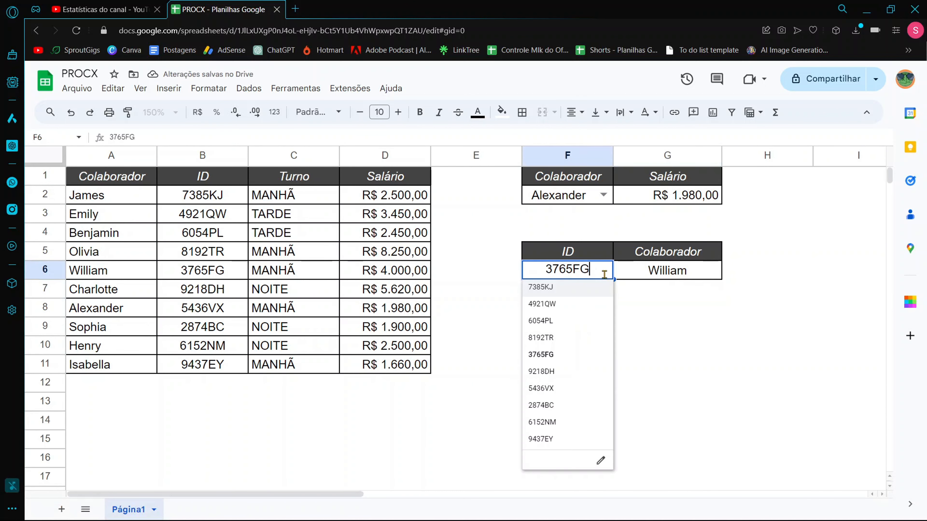
left_click(584, 379)
left_click(604, 271)
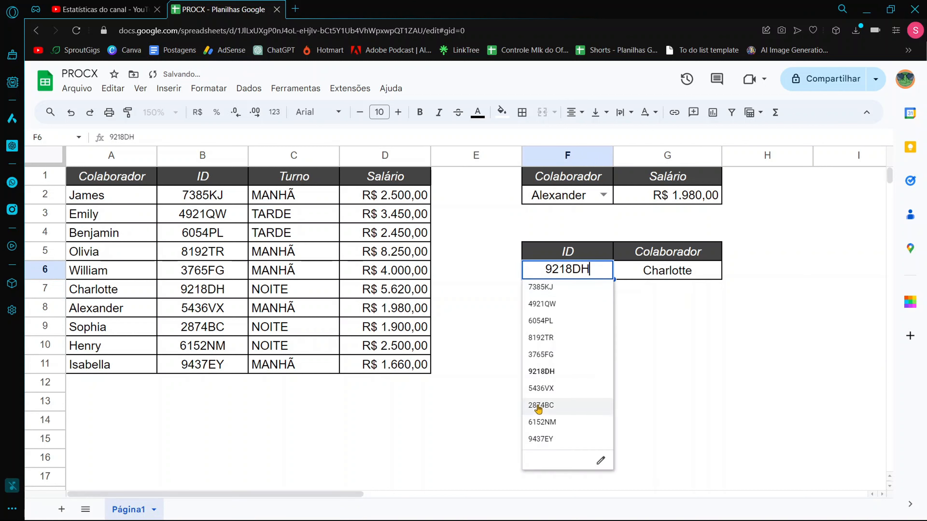
left_click(541, 406)
left_click(604, 271)
left_click(552, 421)
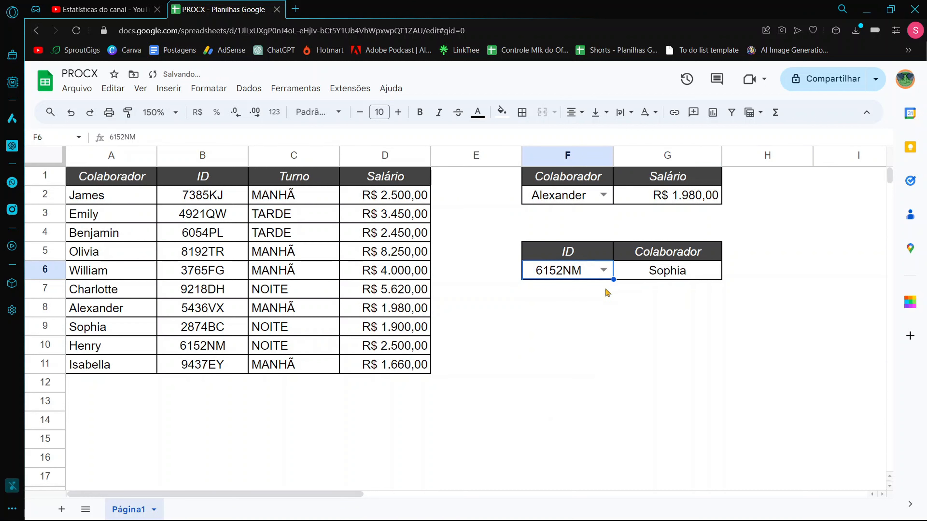
left_click(603, 271)
left_click(541, 321)
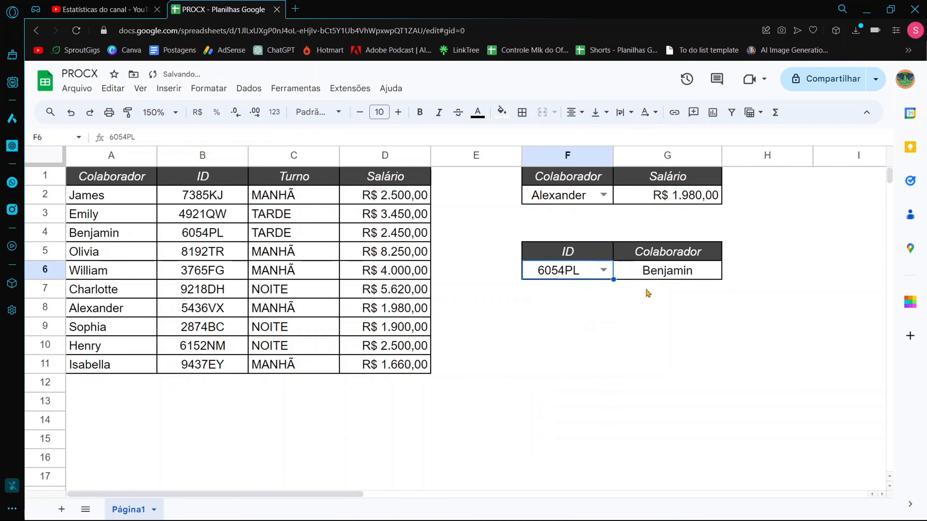
Step: Compare the ID and collaborator in F6 and G6 with the matching record in row 4
left_click(662, 275)
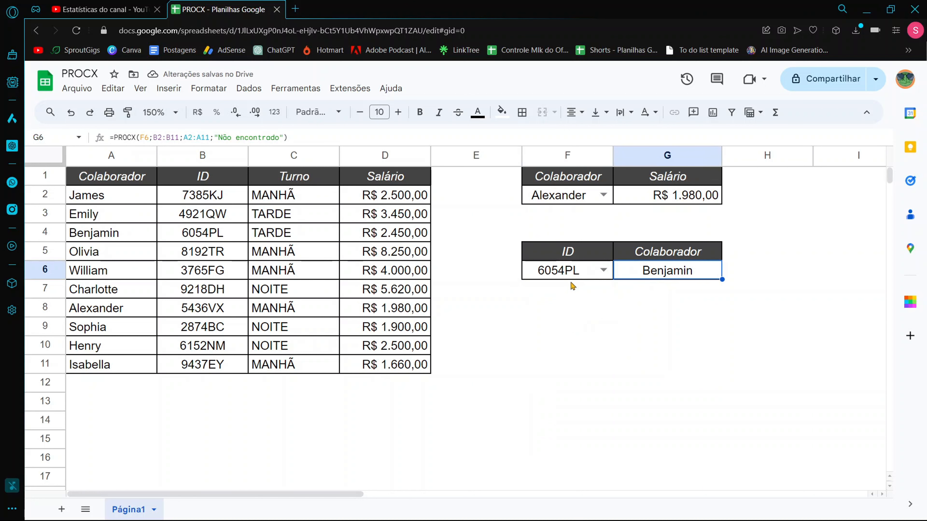
left_click(543, 278)
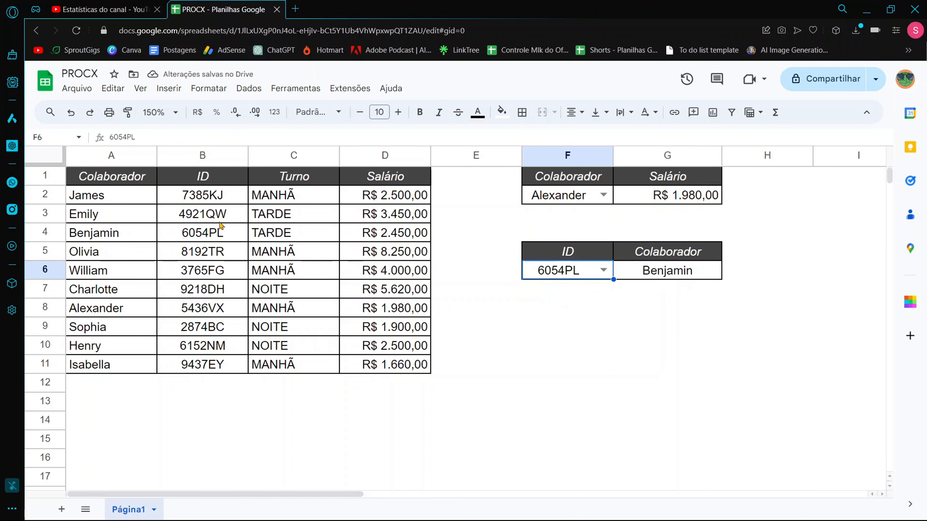
left_click_drag(199, 237, 136, 237)
Step: Enter an extra ID in B12, directly below the last record, without a collaborator name
left_click(685, 382)
key("Left")
key("Left")
key("Left")
key("Left")
key("Left")
type("451")
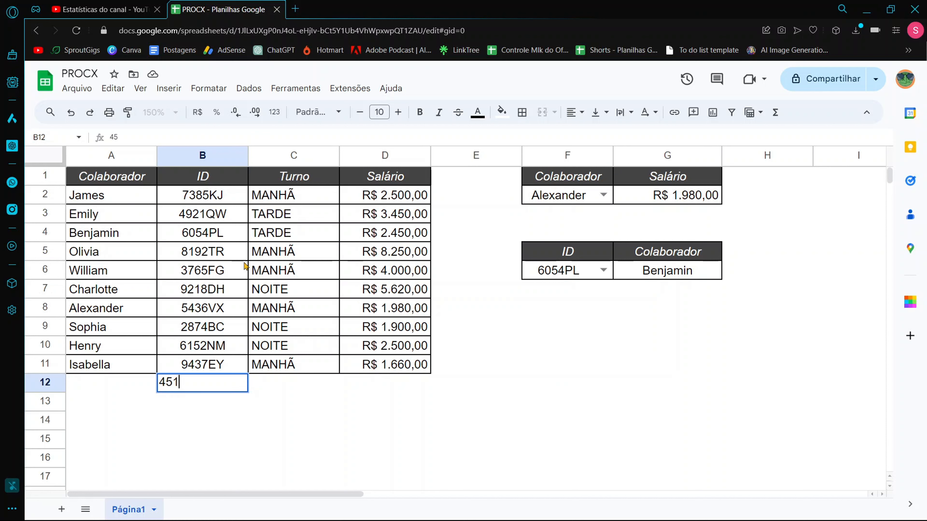
type("2ÇP")
key("Return")
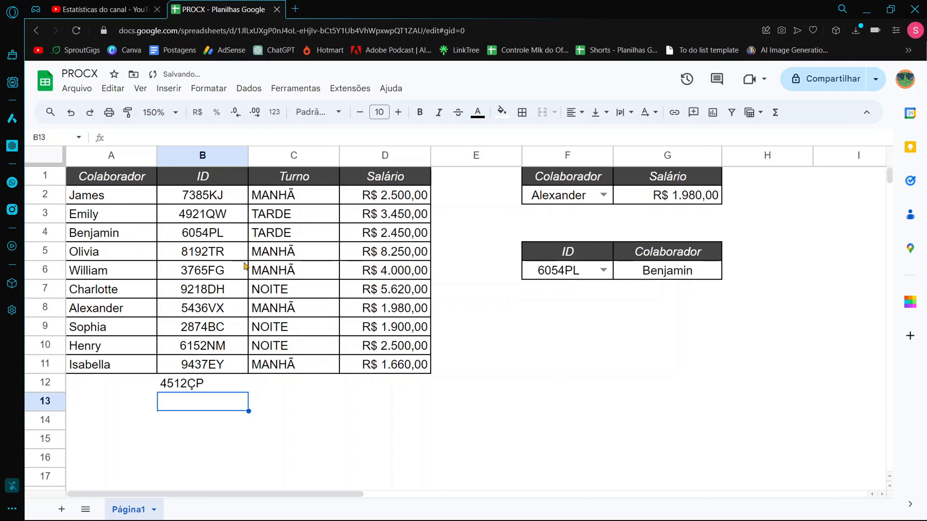
Step: Center the added ID horizontally in B12
left_click(574, 279)
left_click(187, 386)
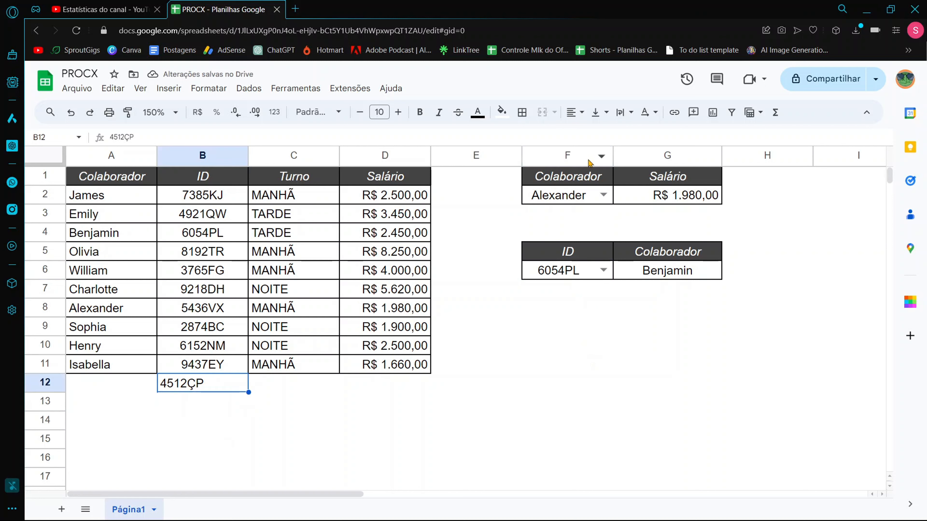
left_click(575, 112)
left_click(587, 143)
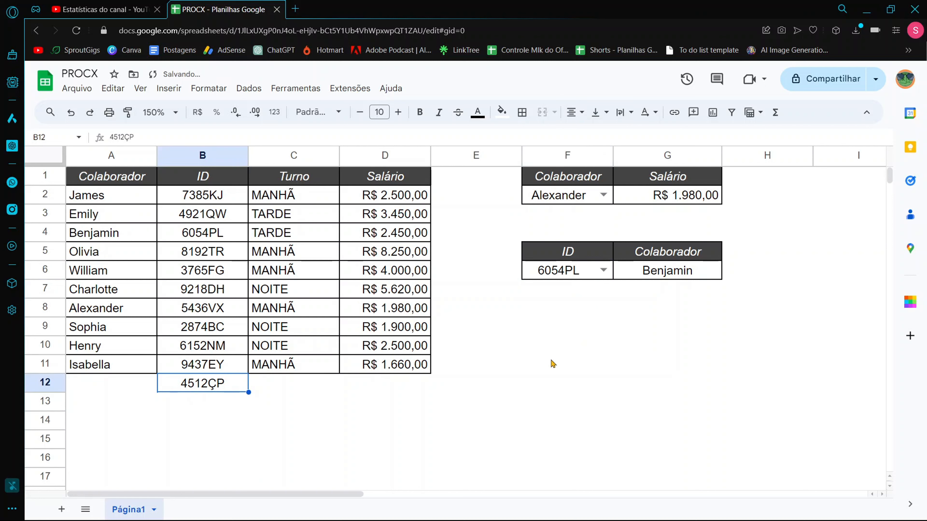
Step: Delete the data validation rule for F6 and close the validation rules
left_click(543, 277)
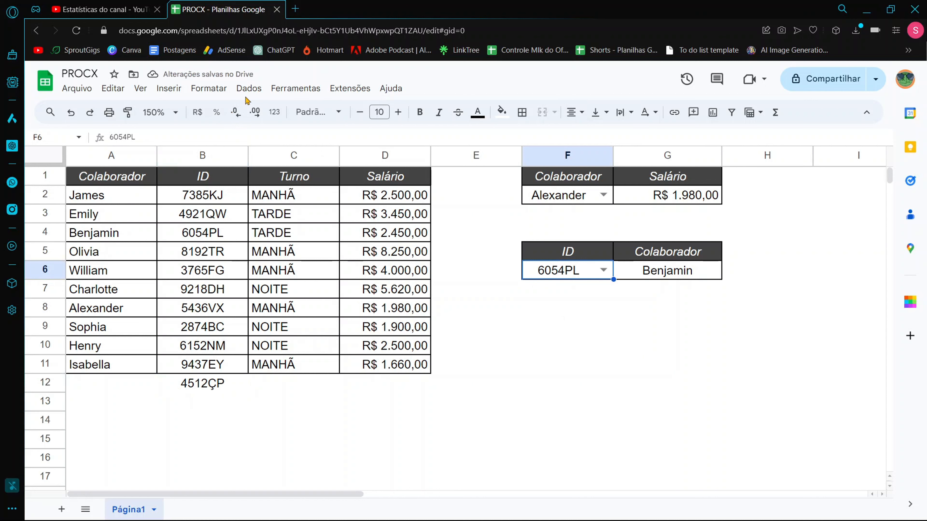
left_click(249, 89)
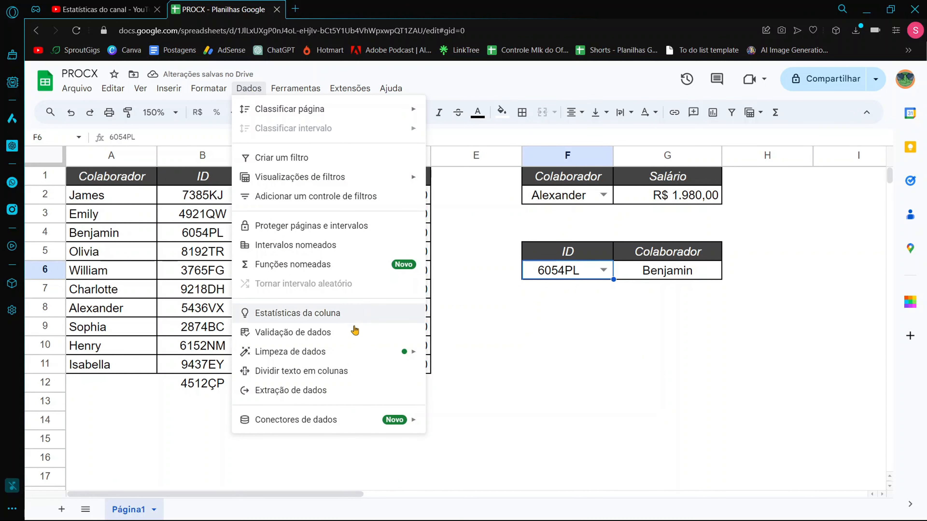
left_click(350, 331)
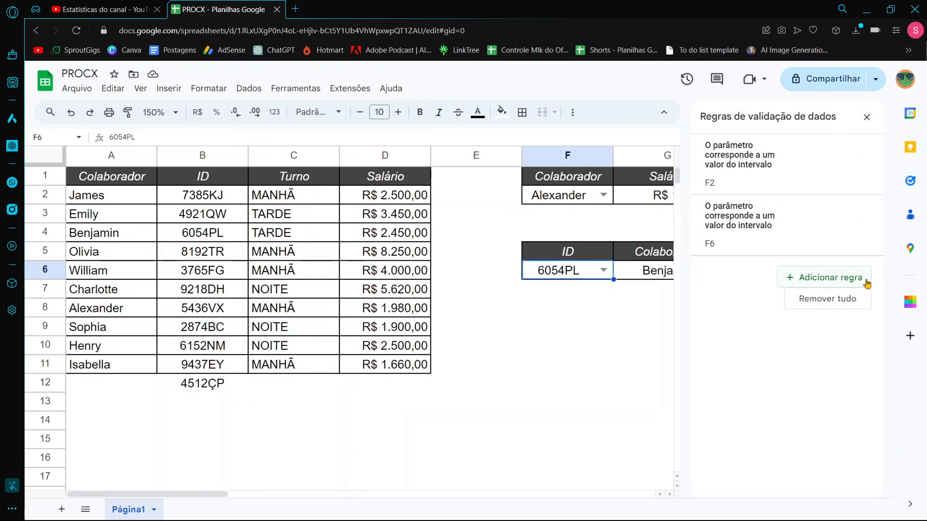
left_click(867, 219)
left_click(583, 372)
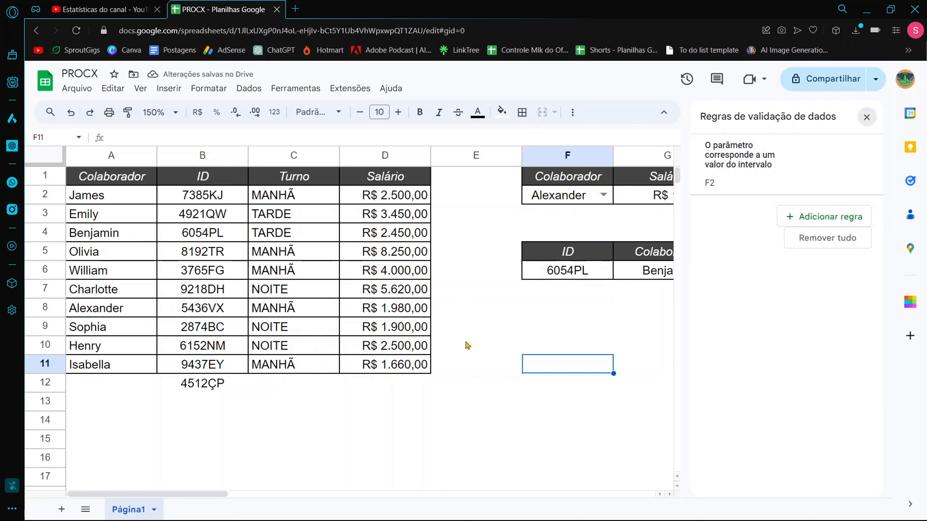
left_click(570, 309)
Step: Change the G6 formula to the open-ended lookup range B2:B and result range A2:A
left_click(634, 279)
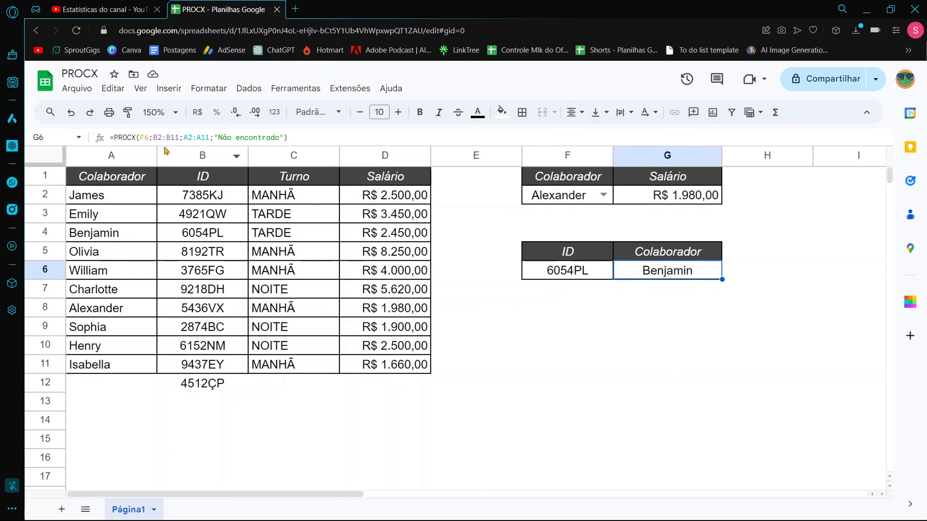
left_click(178, 137)
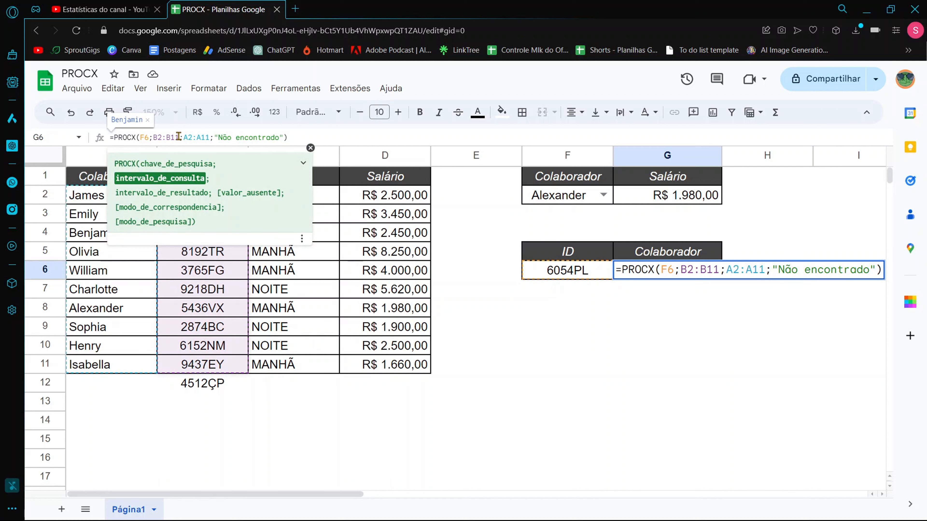
key("BackSpace")
key("BackSpace")
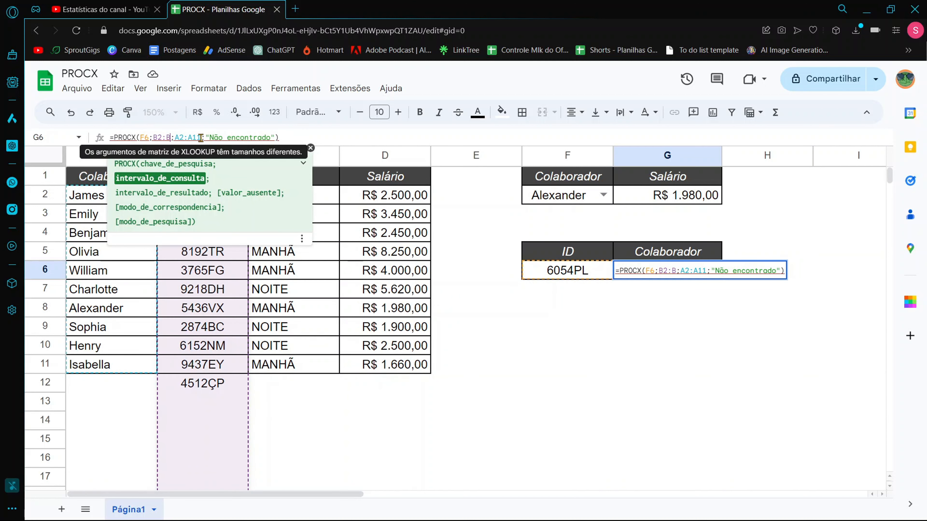
key("Right")
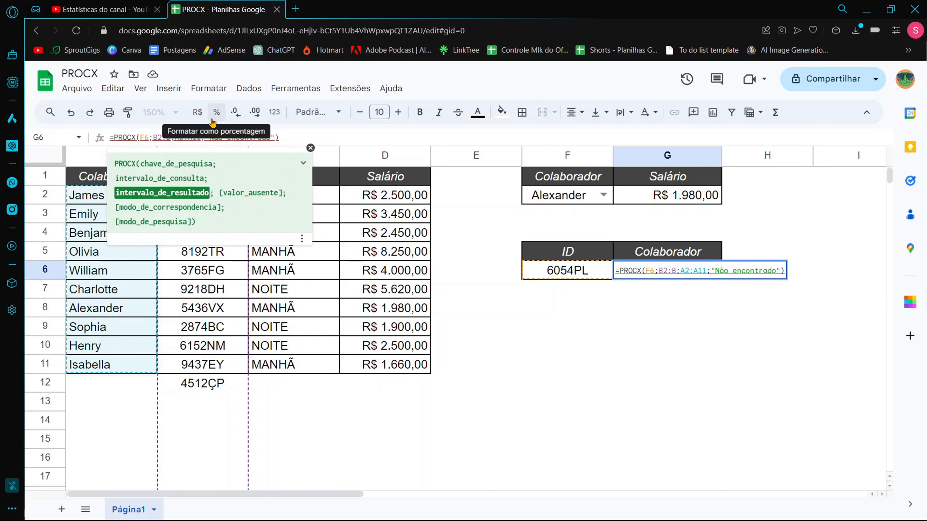
key("BackSpace")
key("BackSpace")
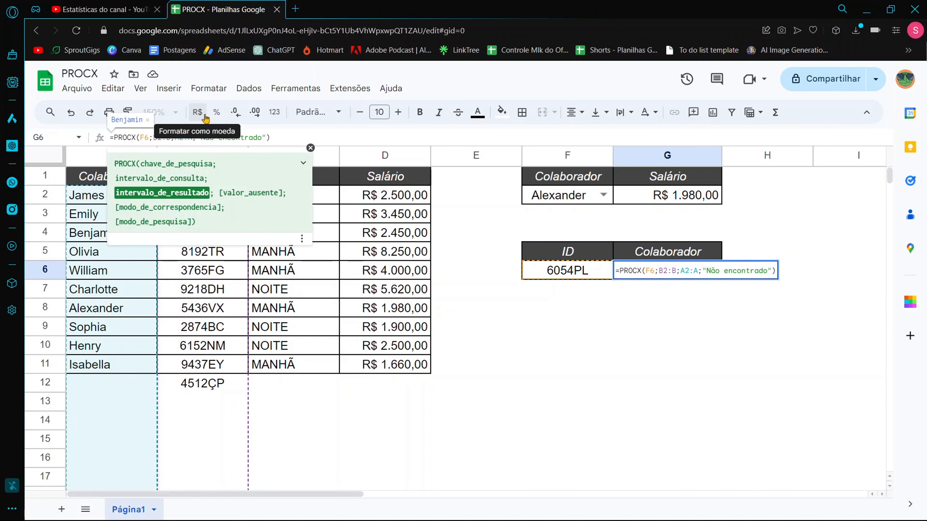
key("Return")
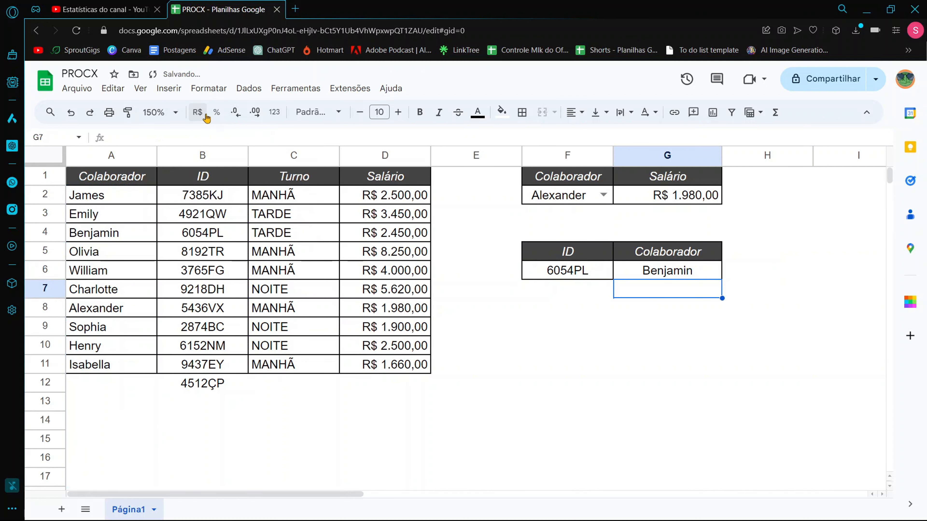
Step: Copy the extra ID from B12 into the ID lookup cell F6
left_click(600, 322)
left_click(585, 277)
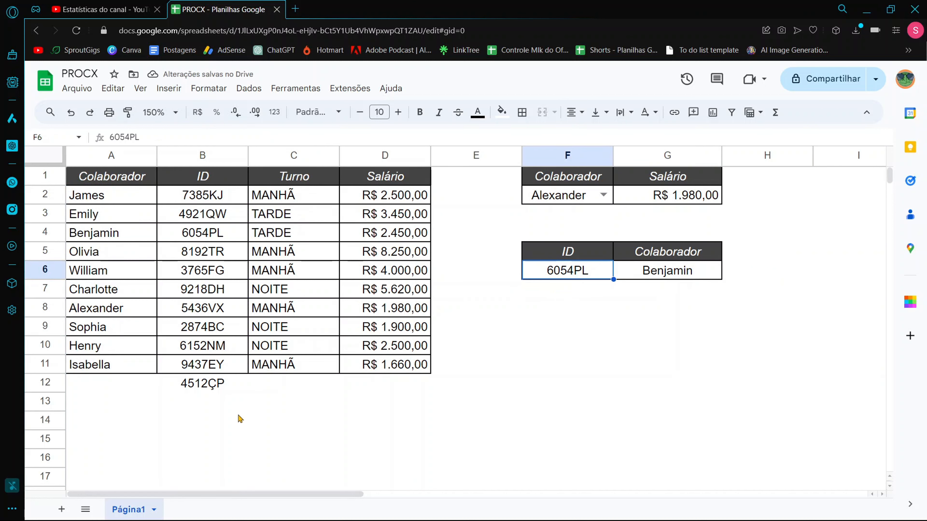
left_click(215, 392)
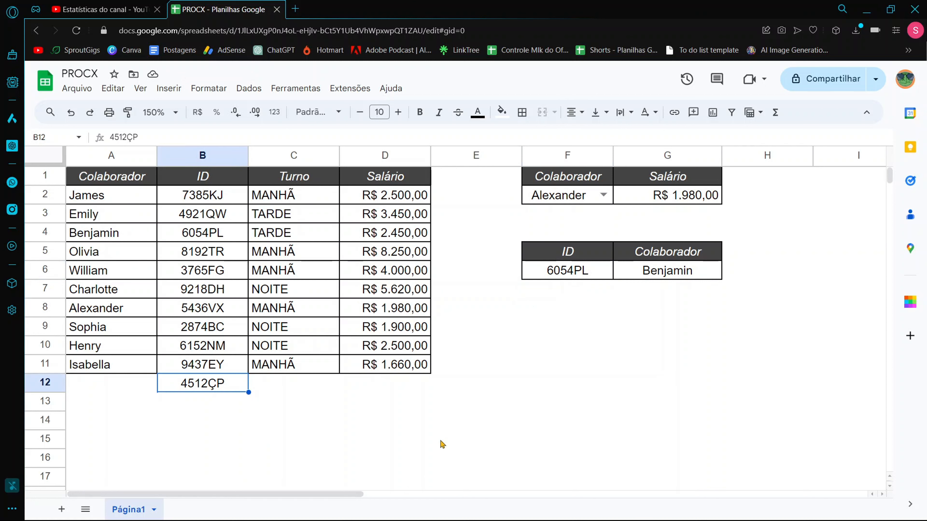
key("ctrl+c")
left_click(563, 279)
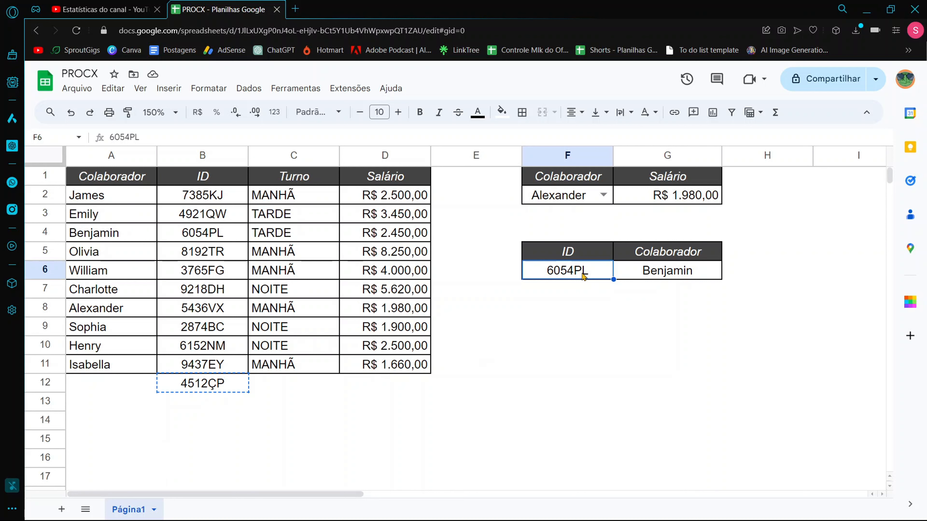
key("ctrl+v")
left_click(562, 369)
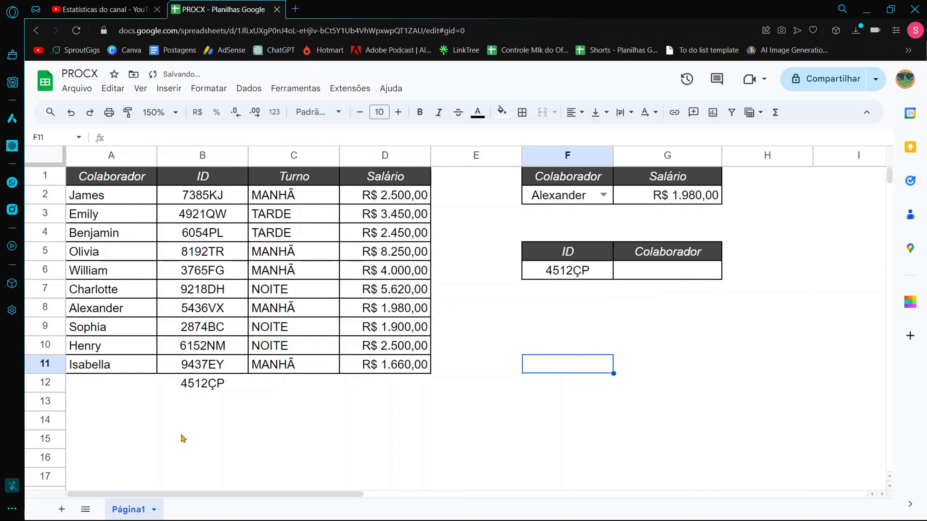
Step: Delete the extra ID from B12 and check the PROCX lookup result in G6
left_click(115, 388)
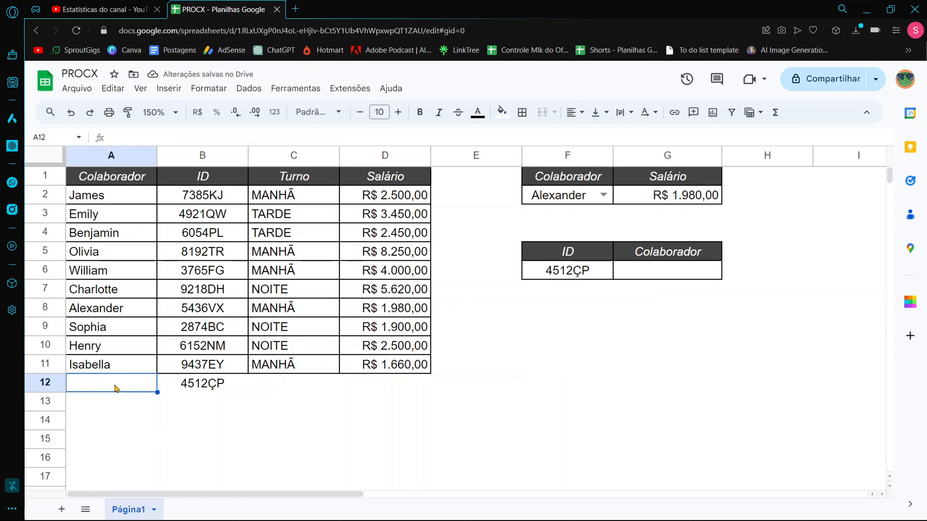
left_click(206, 390)
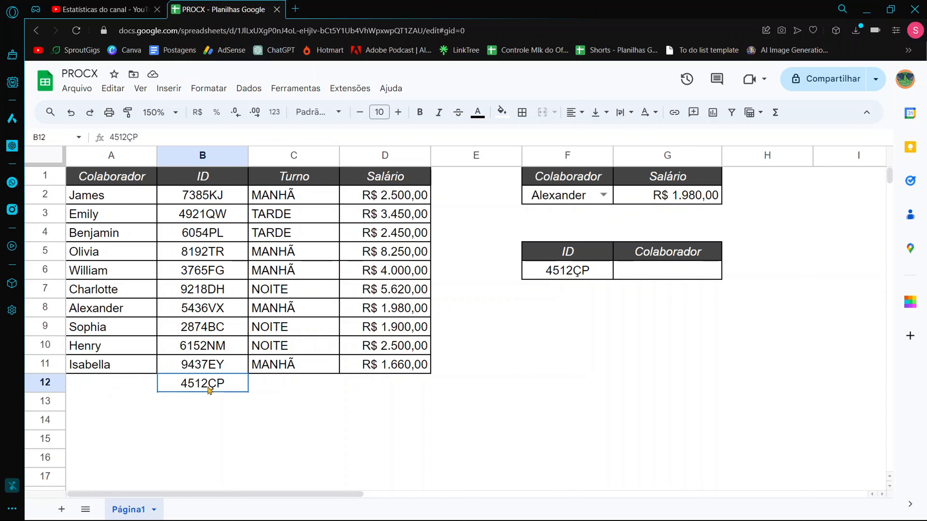
key("Delete")
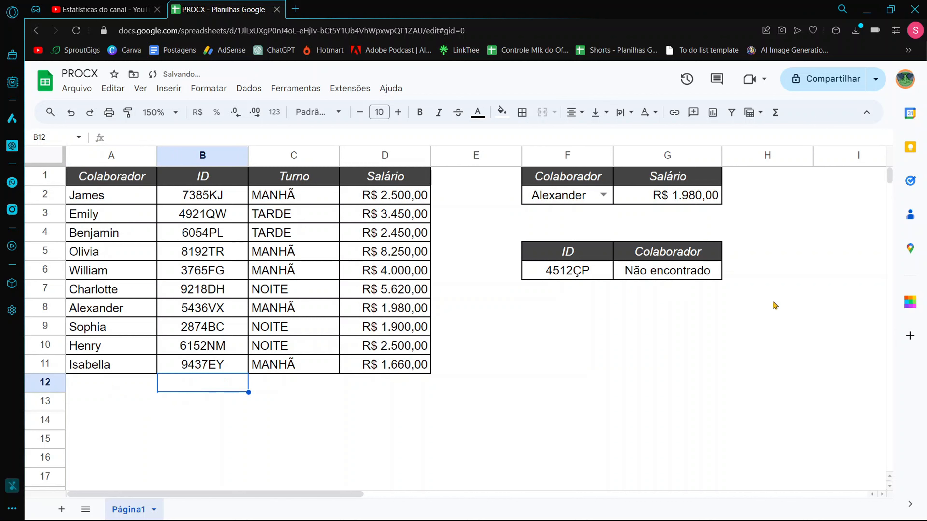
left_click(684, 276)
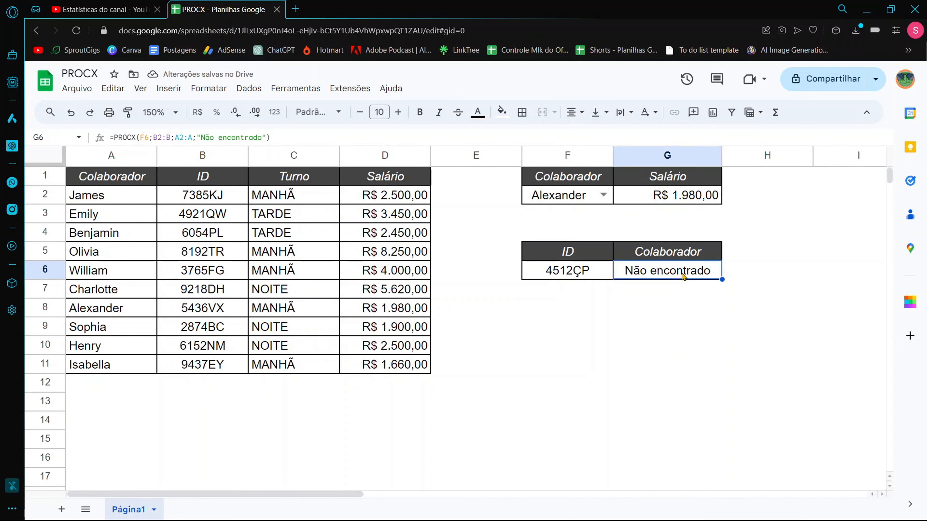